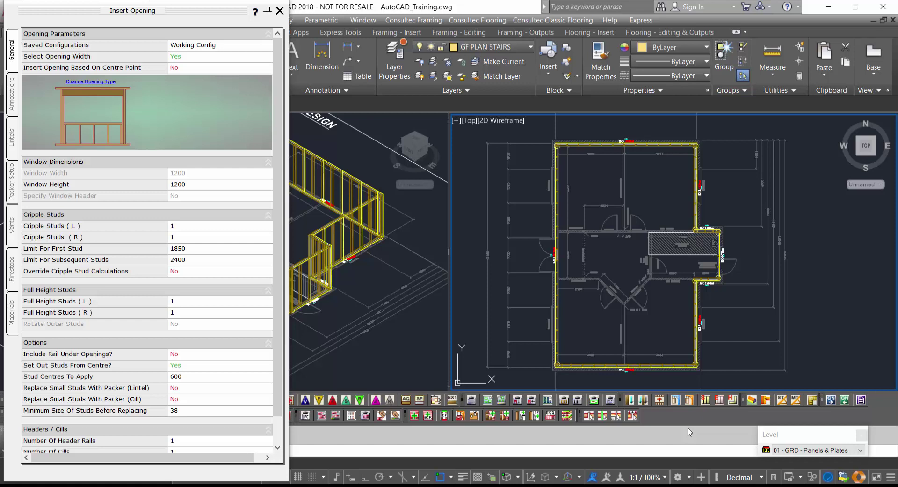
# - Switch the Select Opening Width option to No and back to Yes
pyautogui.click(212, 59)
pyautogui.click(202, 79)
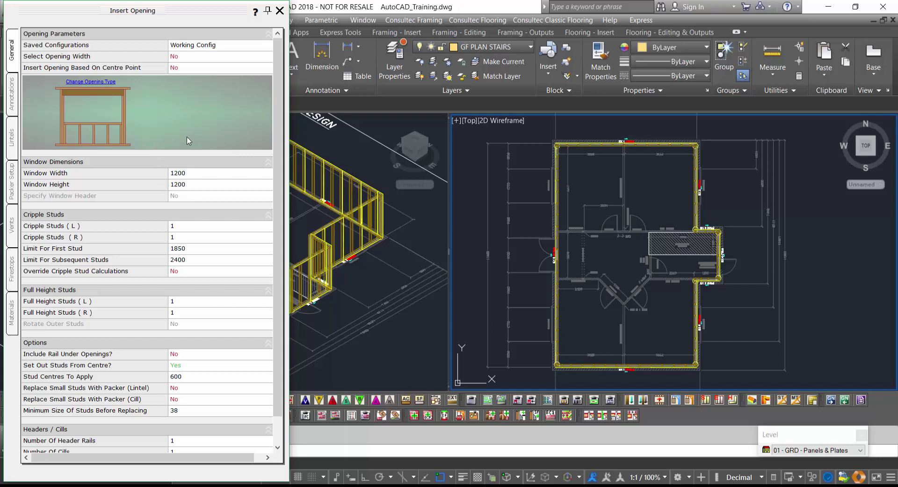
pyautogui.click(182, 57)
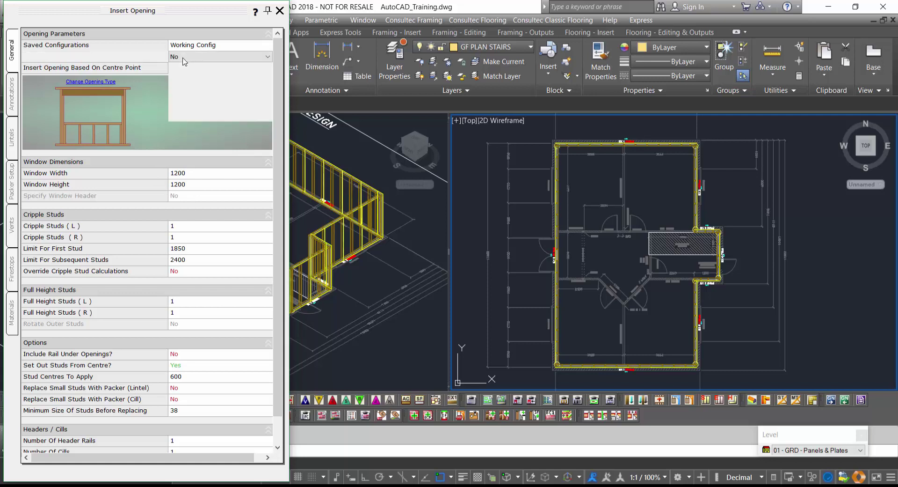
pyautogui.click(182, 68)
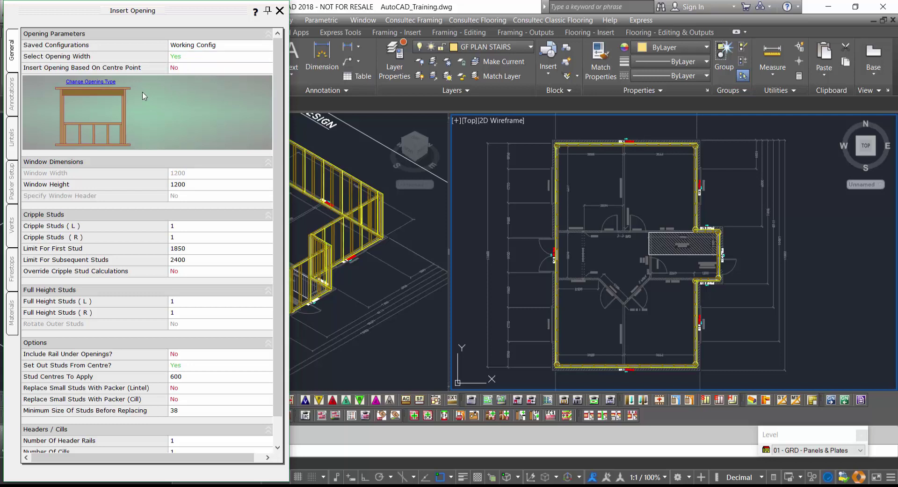
# - Select the single-window opening type with studs below the cill, and review the general, annotation and loadbearing lintel settings
pyautogui.click(109, 82)
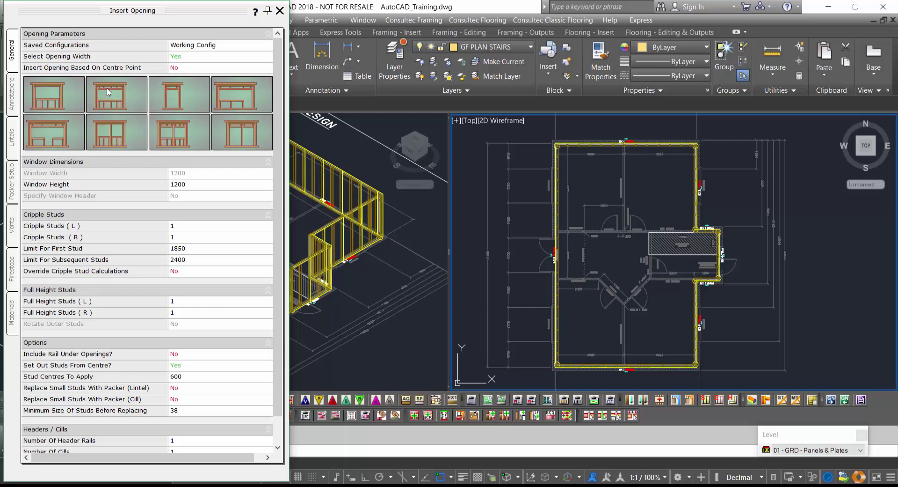
pyautogui.click(65, 97)
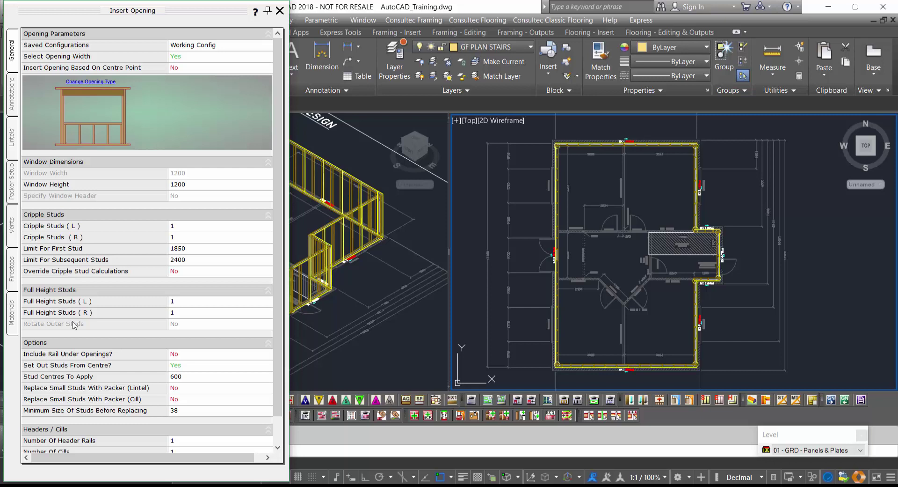
pyautogui.scroll(-1, 92, 323)
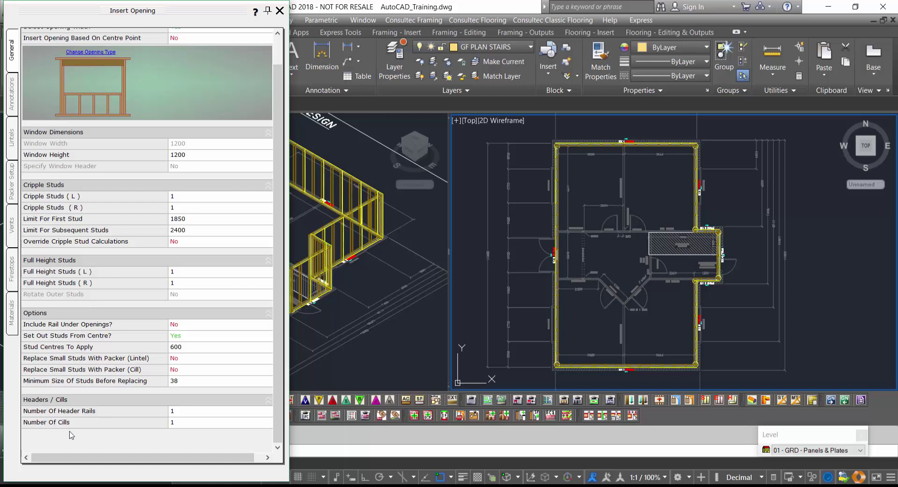
pyautogui.scroll(1, 72, 436)
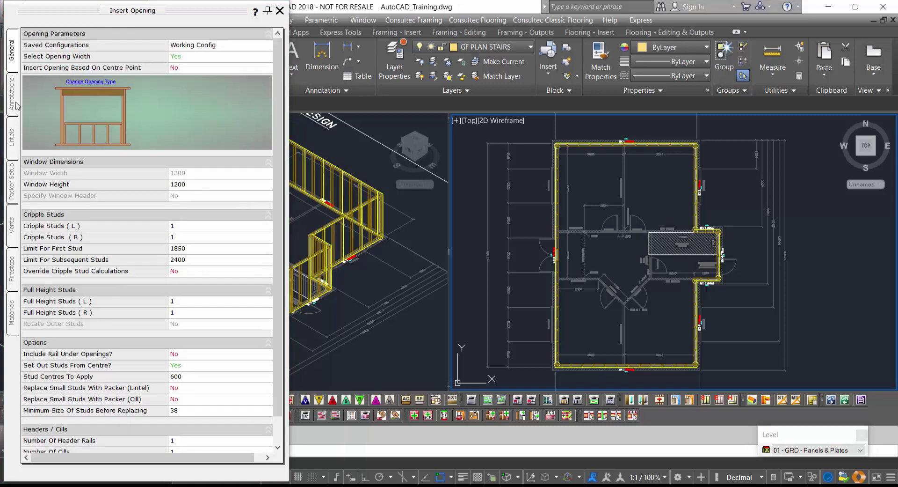
pyautogui.click(15, 105)
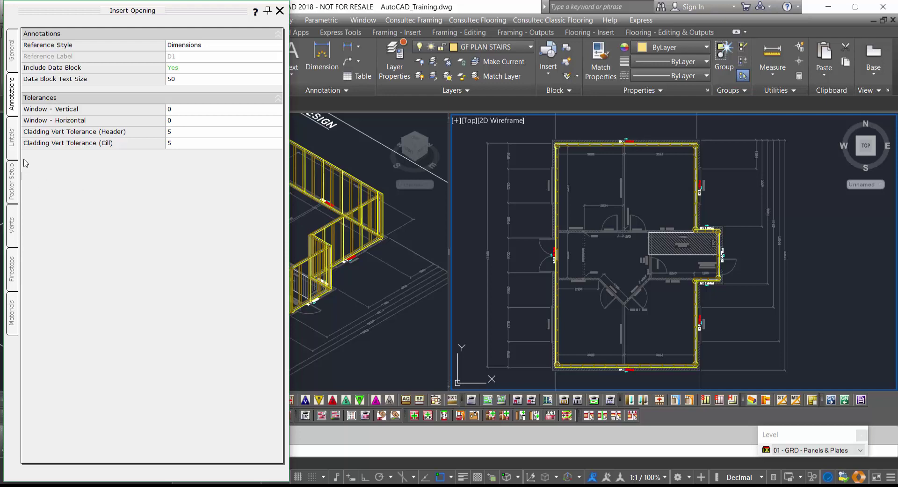
pyautogui.click(13, 139)
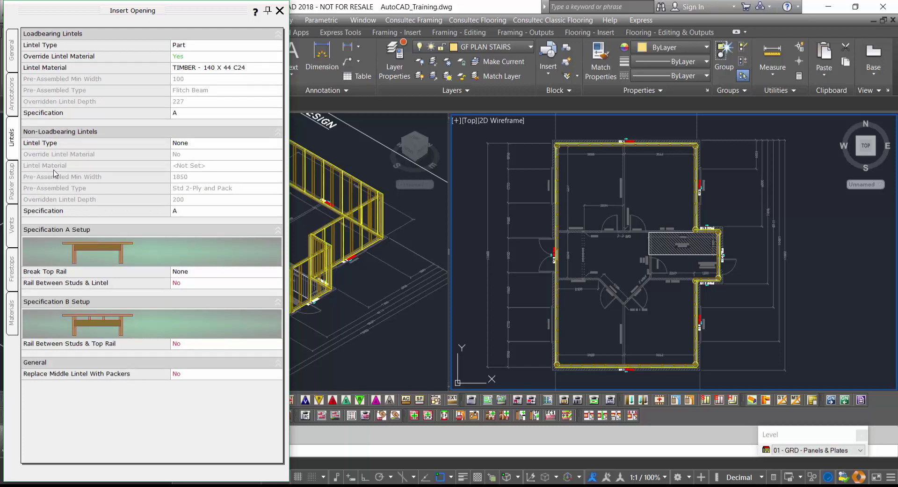
pyautogui.click(209, 46)
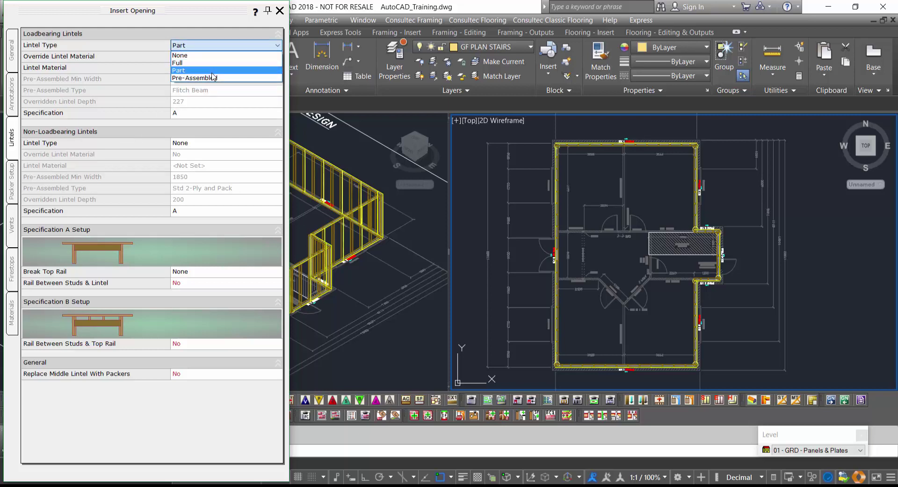
# - Include firestops for the opening and apply them to four sides
pyautogui.click(11, 272)
pyautogui.click(10, 271)
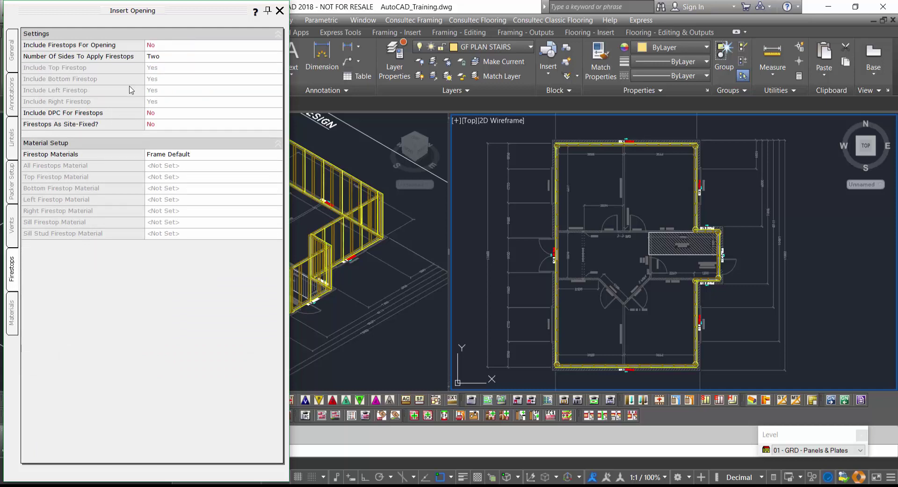
pyautogui.click(158, 47)
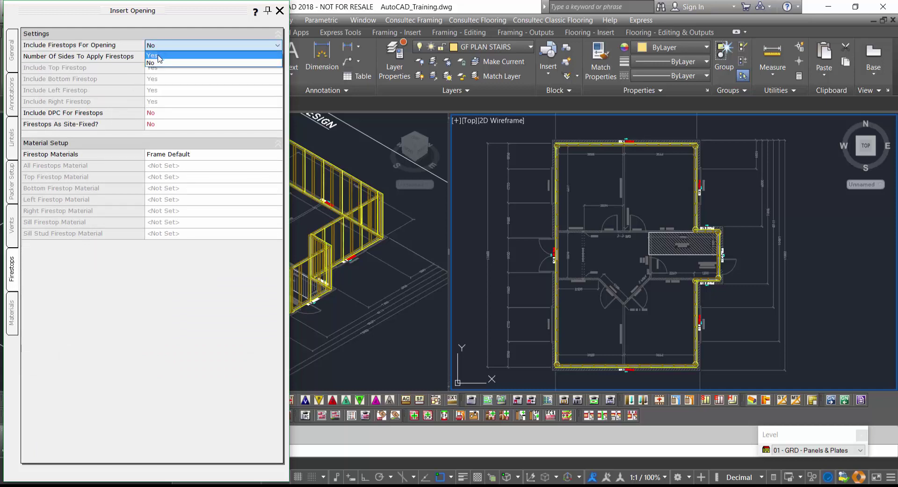
pyautogui.click(158, 56)
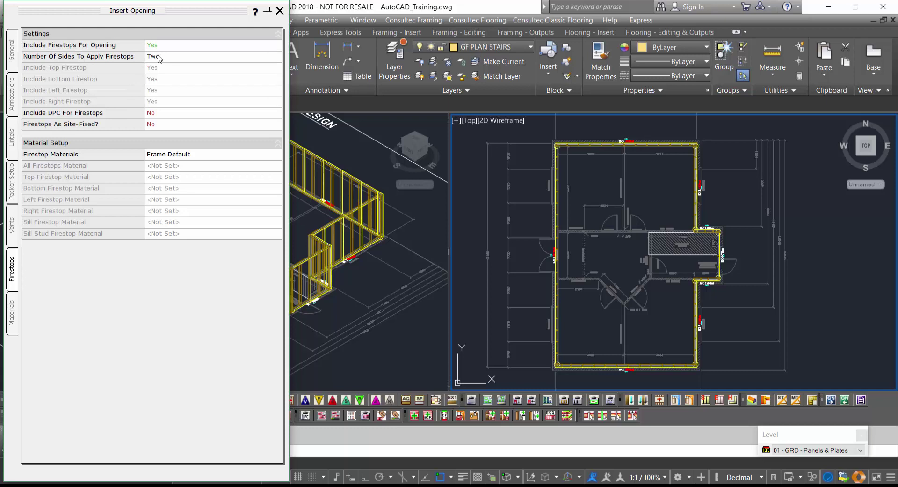
pyautogui.click(159, 57)
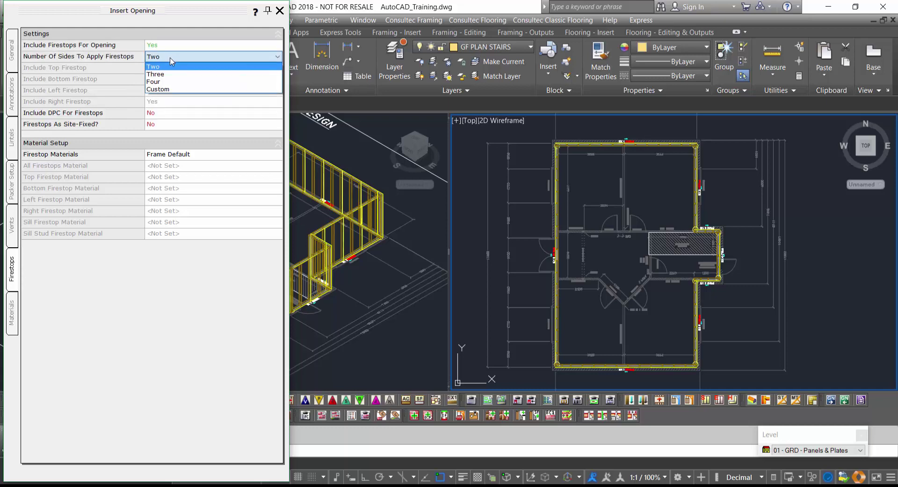
pyautogui.click(174, 82)
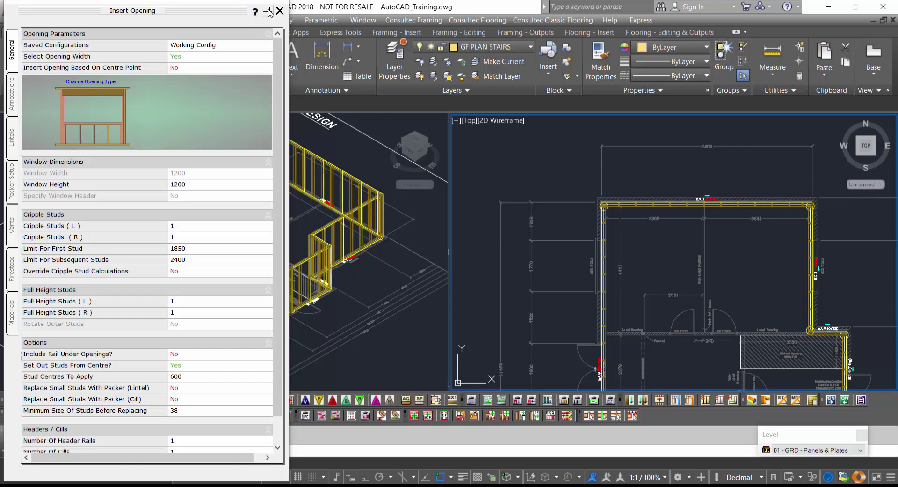
# - Insert the window opening into the west external wall frame, spanning the 1770 X 1050 window marked on the plan
pyautogui.scroll(5, 605, 262)
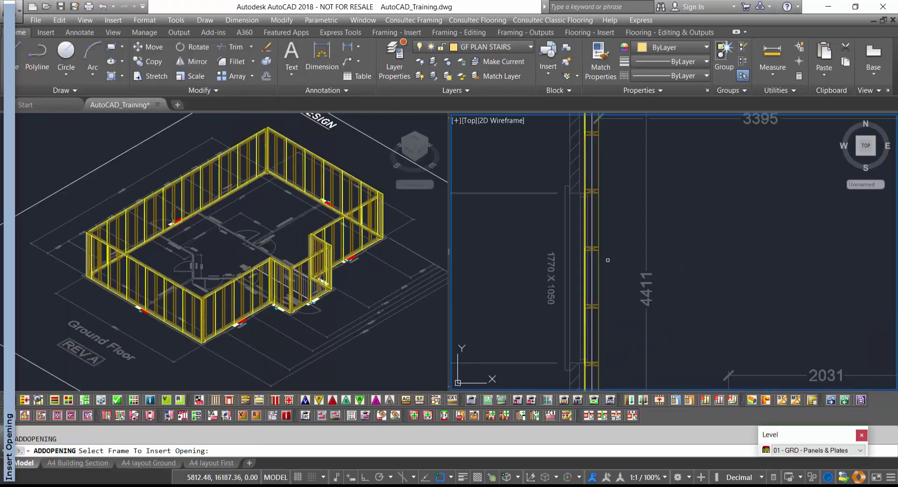
pyautogui.click(592, 219)
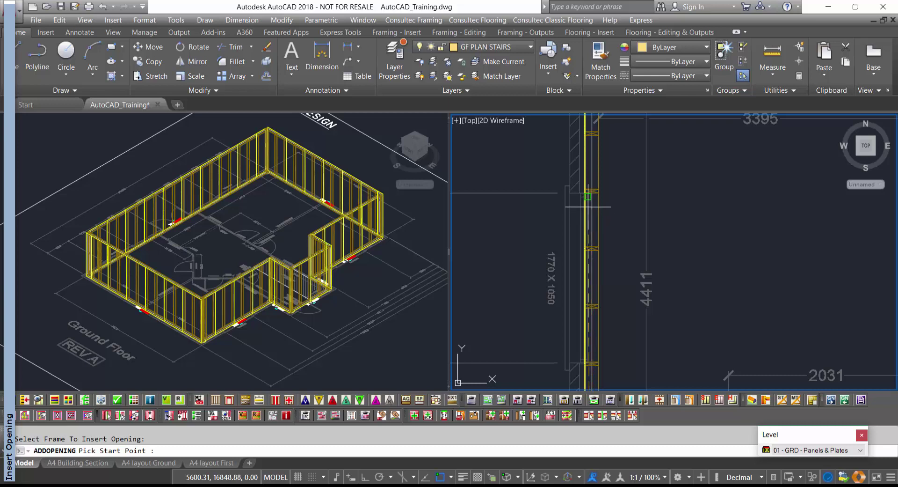
pyautogui.click(570, 192)
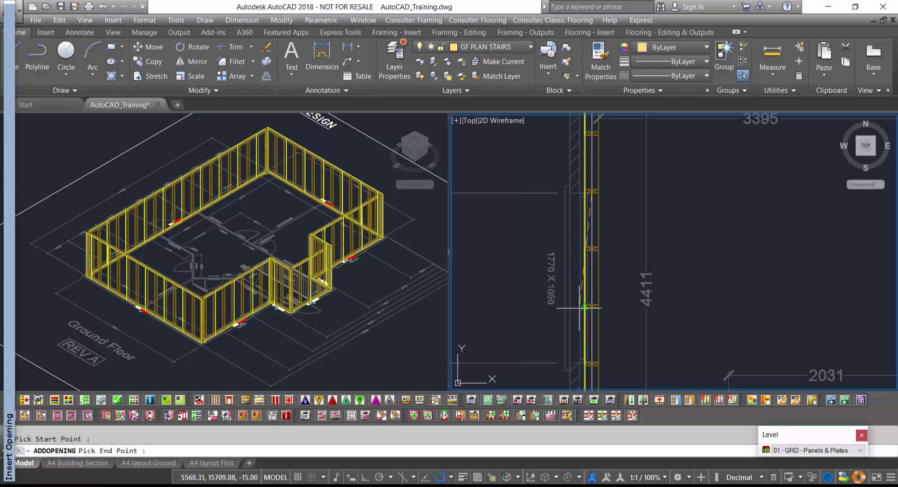
pyautogui.click(570, 362)
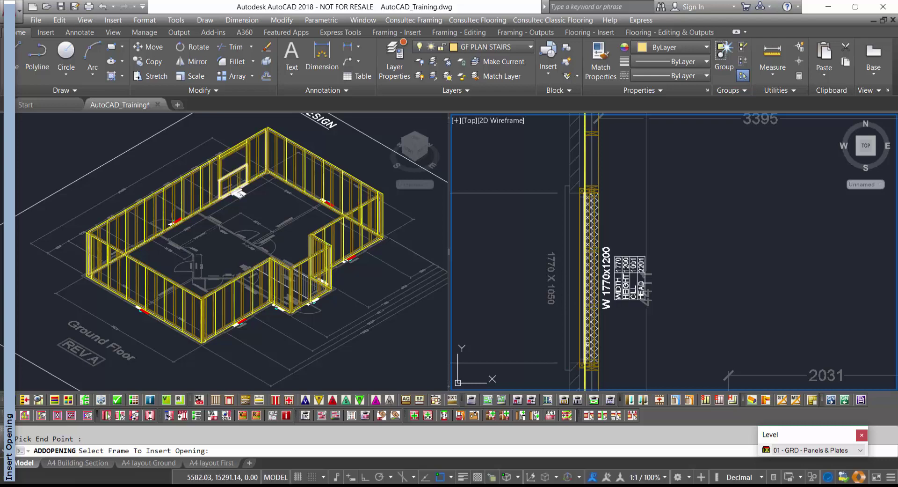
pyautogui.press('Escape')
# - Show the isometric viewport in the Realistic visual style and inspect the new window opening from outside the building
pyautogui.click(89, 133)
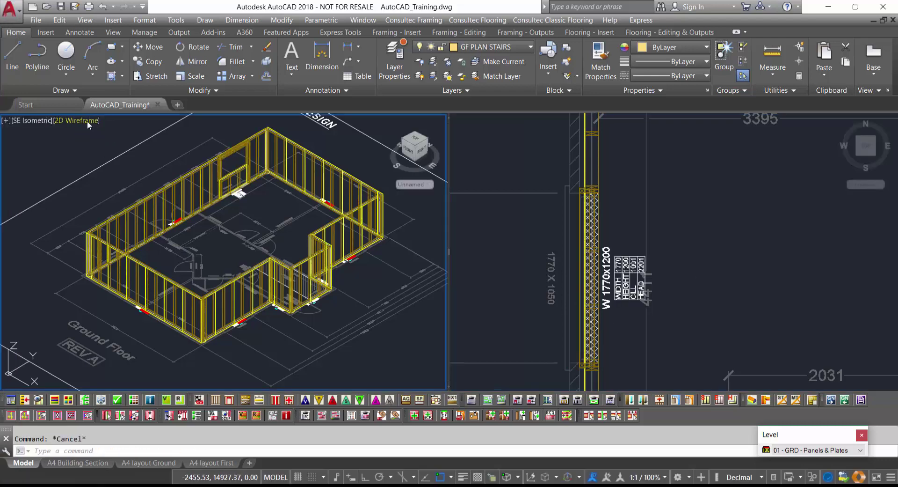
pyautogui.click(90, 121)
pyautogui.click(122, 181)
pyautogui.scroll(6, 246, 166)
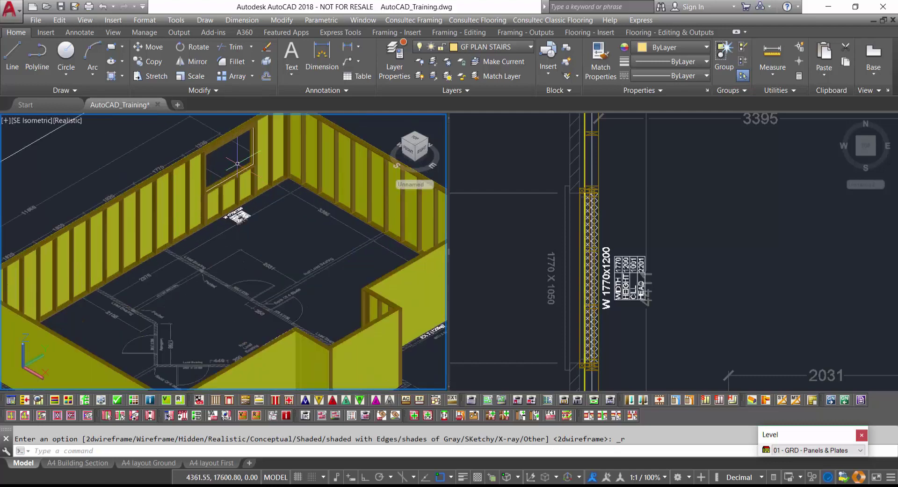
pyautogui.keyDown('shift'); pyautogui.moveTo(233, 204); pyautogui.dragTo(310, 236, button='middle'); pyautogui.keyUp('shift')
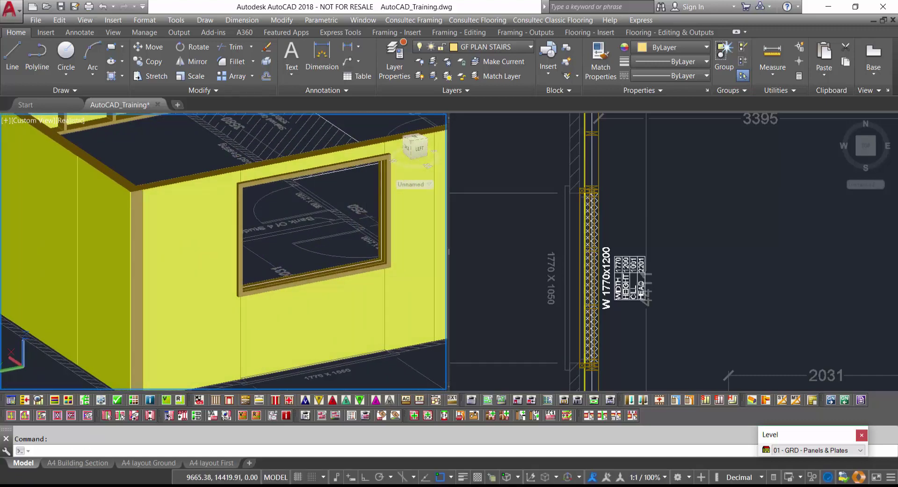
pyautogui.click(612, 486)
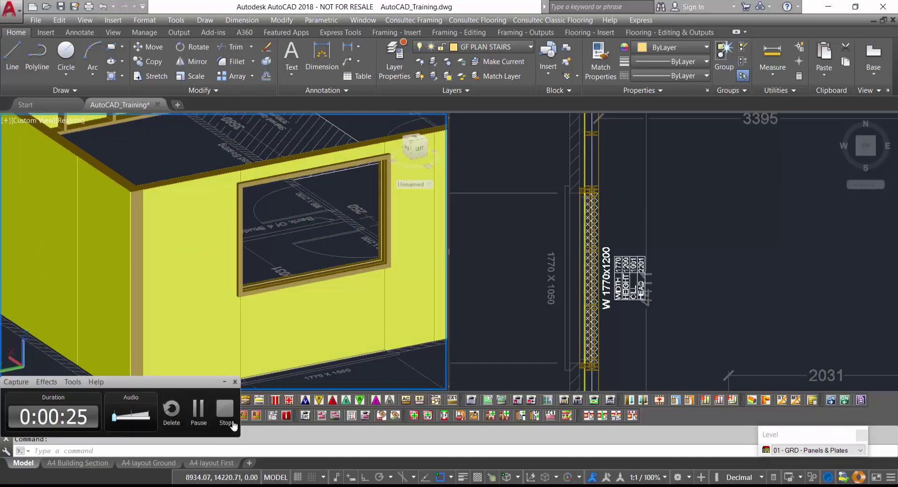
pyautogui.click(223, 410)
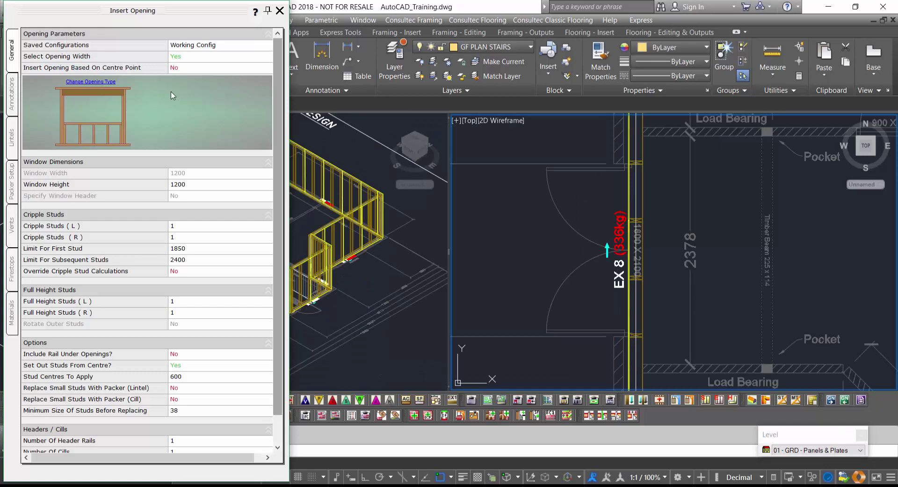
# - Change the opening type to a single door and insert it into wall EX 8 across the double-door position on the plan
pyautogui.click(102, 82)
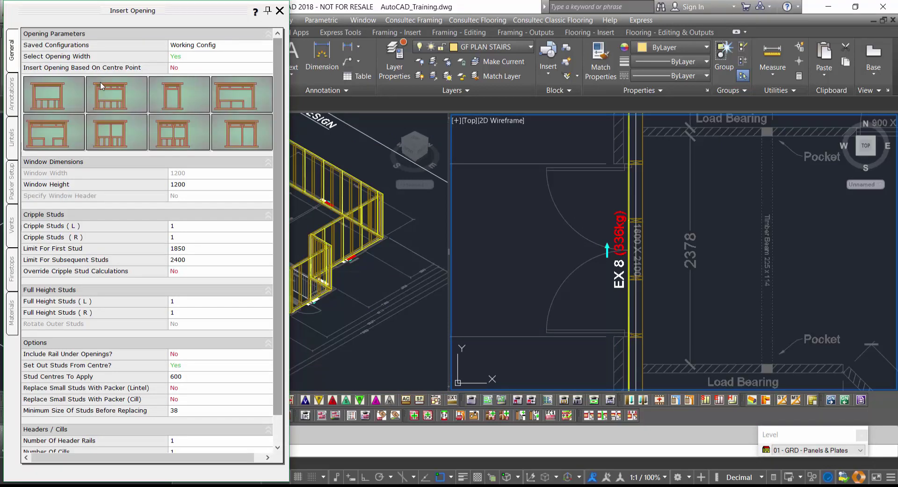
pyautogui.click(170, 96)
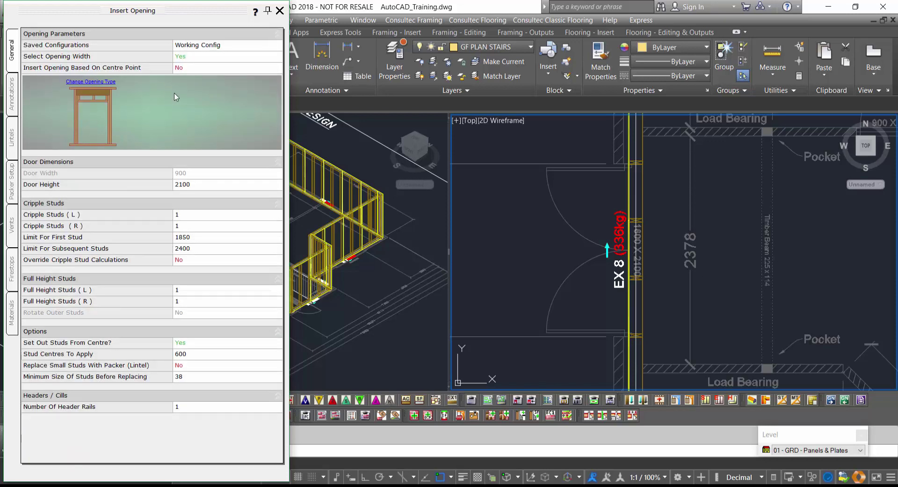
pyautogui.click(268, 11)
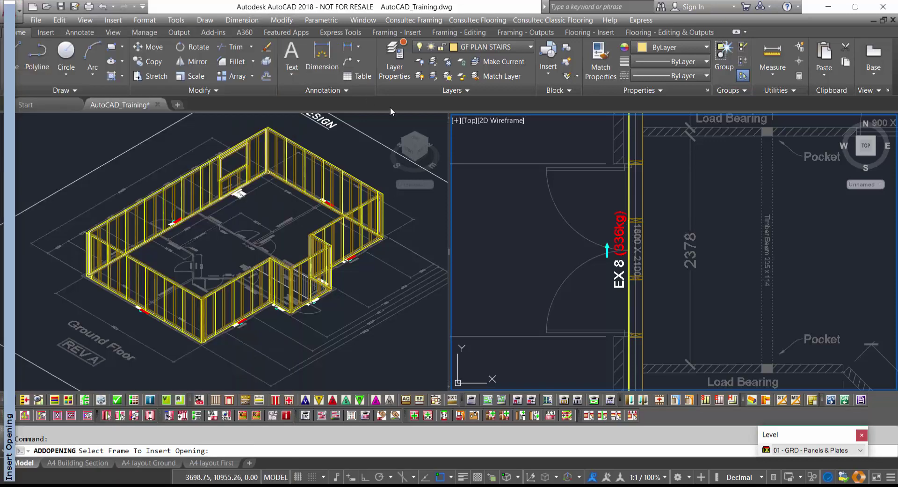
pyautogui.click(639, 196)
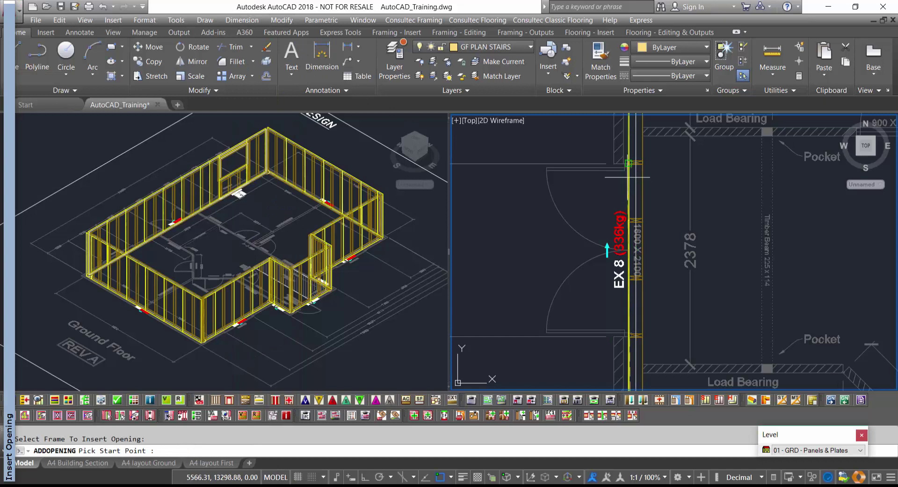
pyautogui.click(614, 164)
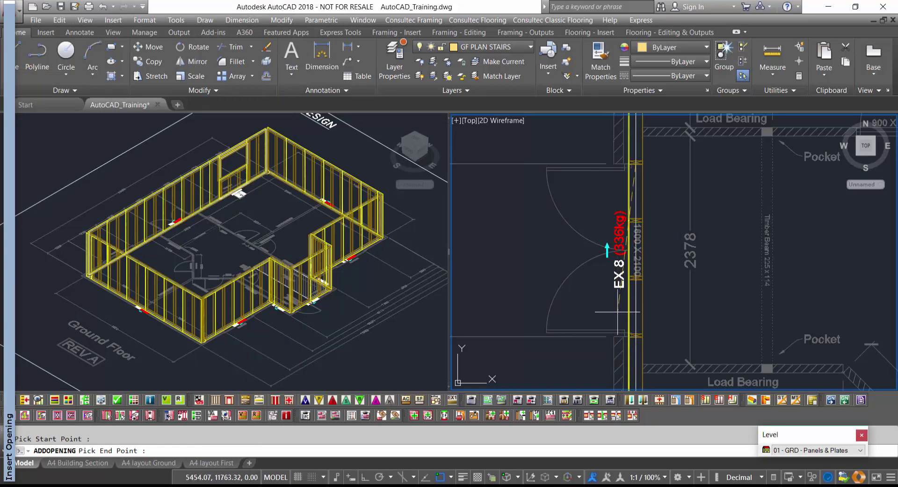
pyautogui.click(614, 336)
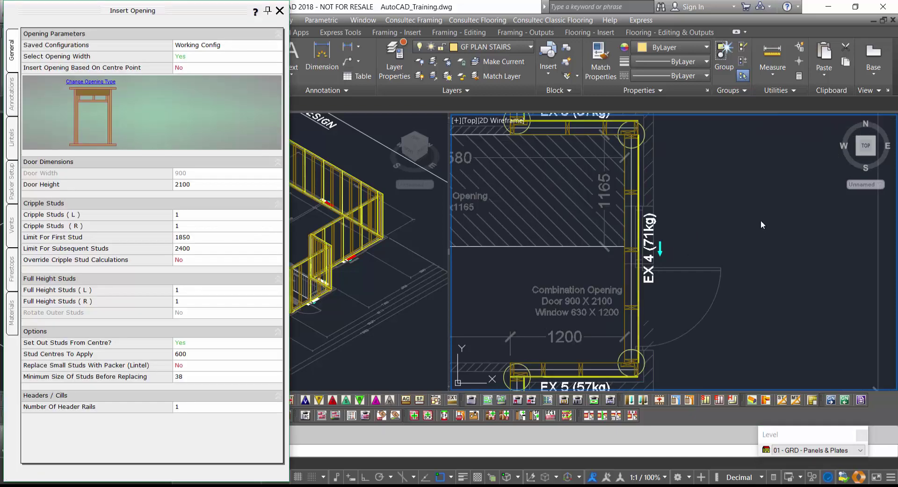
# - Insert a combination opening into wall EX 4 with a 630 x 1200 window and a 900 x 2100 door
pyautogui.click(95, 83)
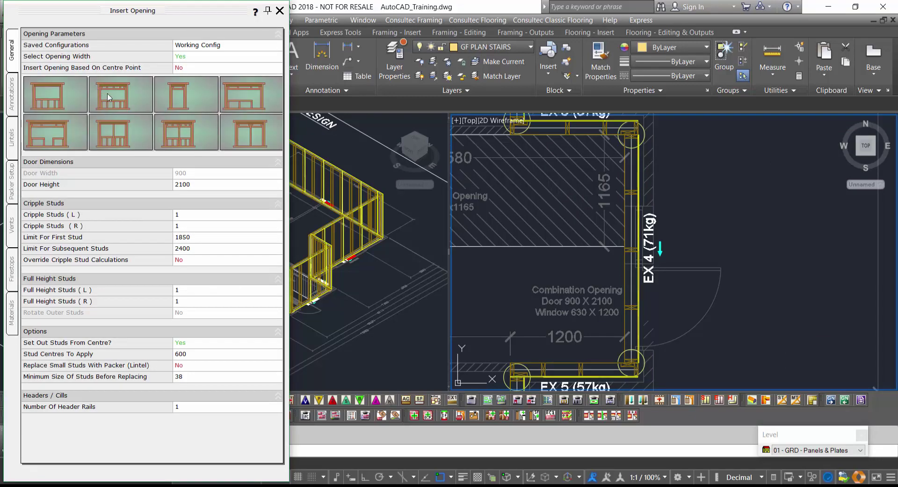
pyautogui.click(244, 101)
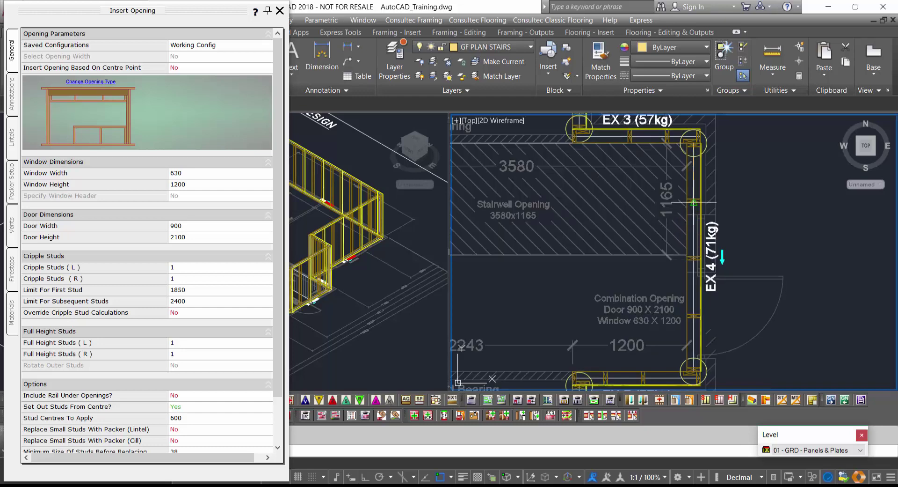
pyautogui.click(694, 359)
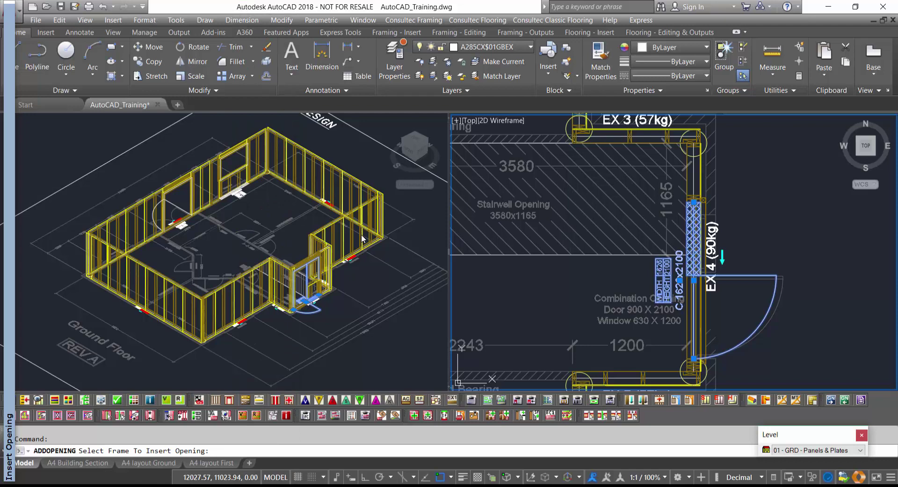
pyautogui.press('Escape')
pyautogui.press('Escape')
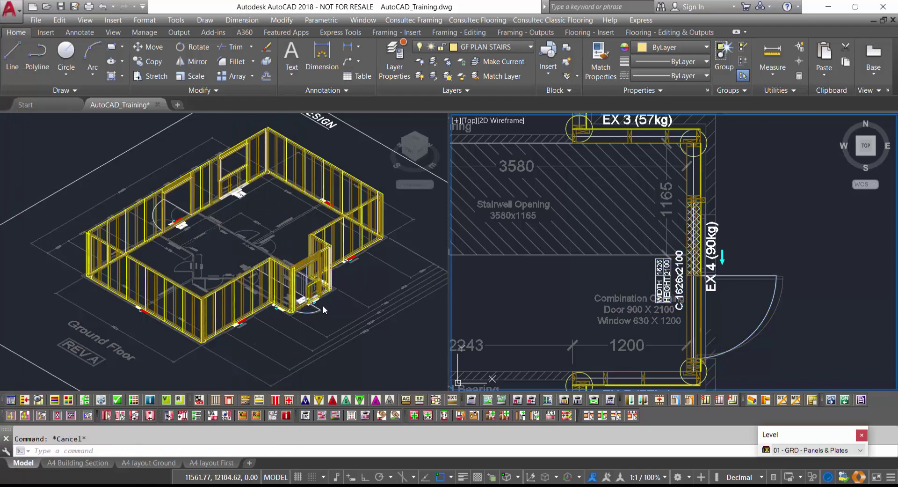
# - Show the isometric viewport in the Realistic visual style and inspect the new openings up close
pyautogui.click(81, 139)
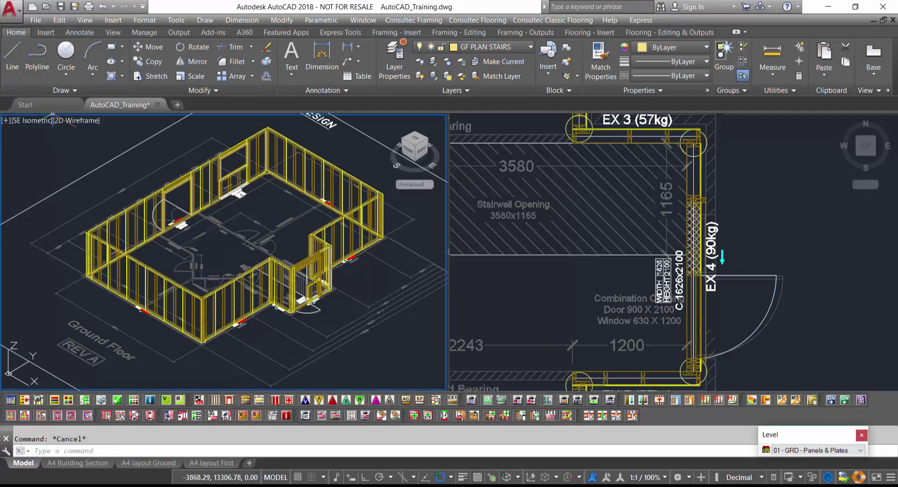
pyautogui.click(65, 120)
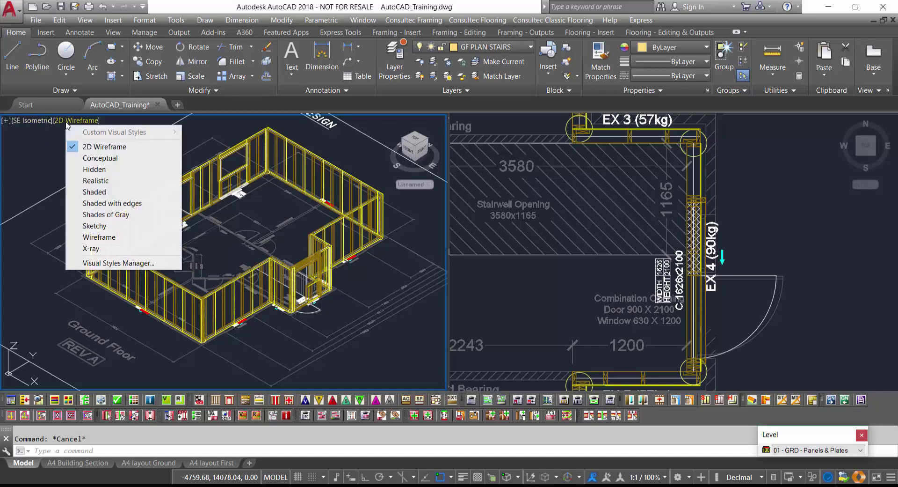
pyautogui.click(98, 177)
pyautogui.scroll(5, 323, 299)
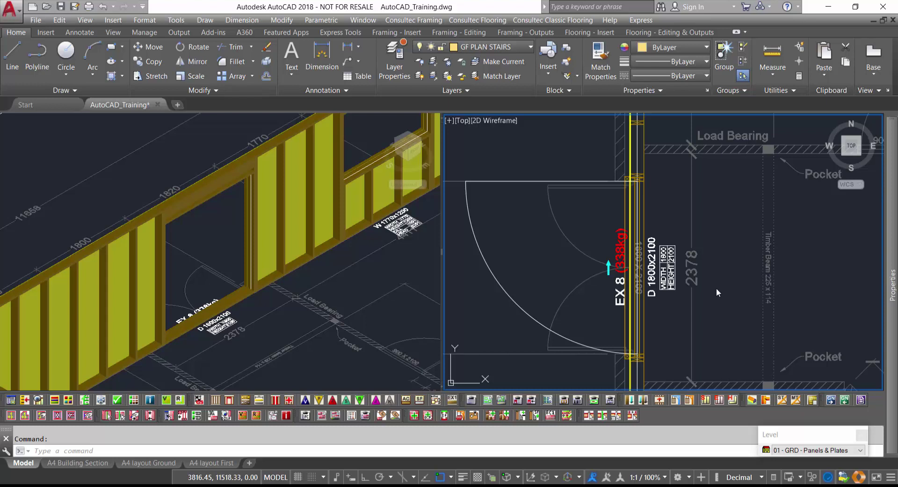
# - Change the opening type of the 1800x2100 door in wall EX 8 to Single Window
pyautogui.click(655, 272)
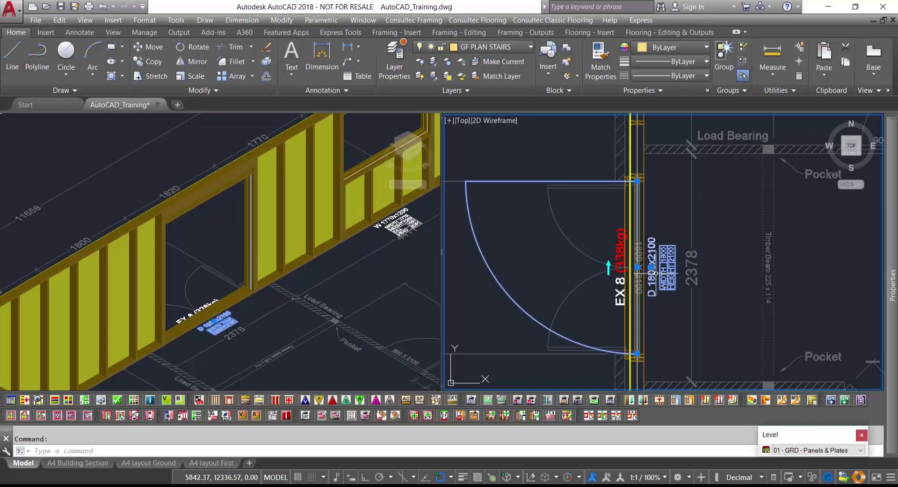
pyautogui.moveTo(884, 272)
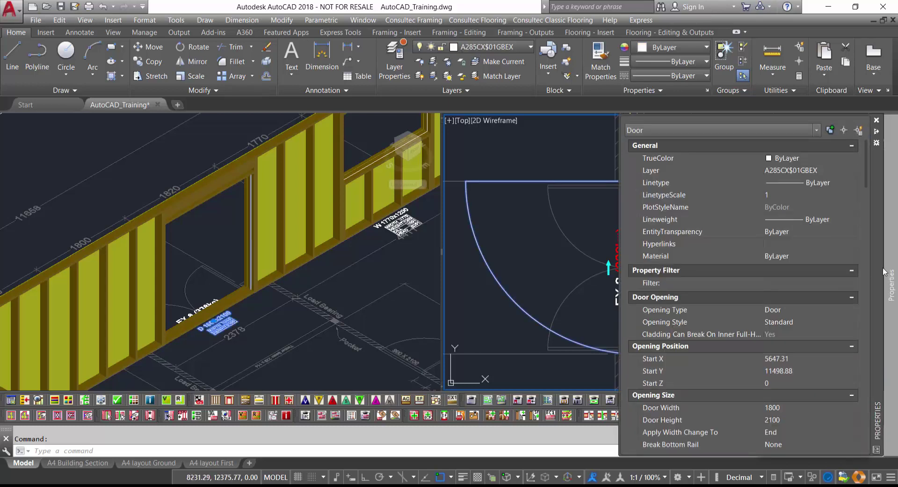
pyautogui.click(784, 310)
pyautogui.click(798, 309)
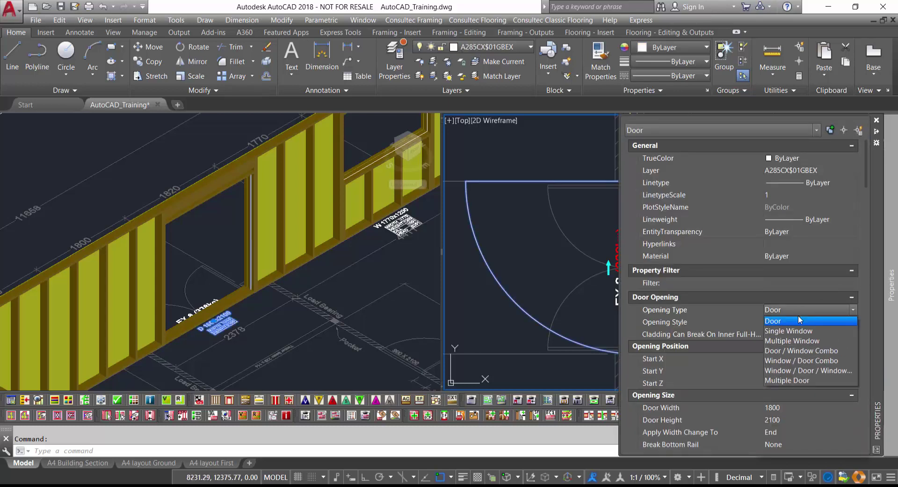
pyautogui.click(805, 332)
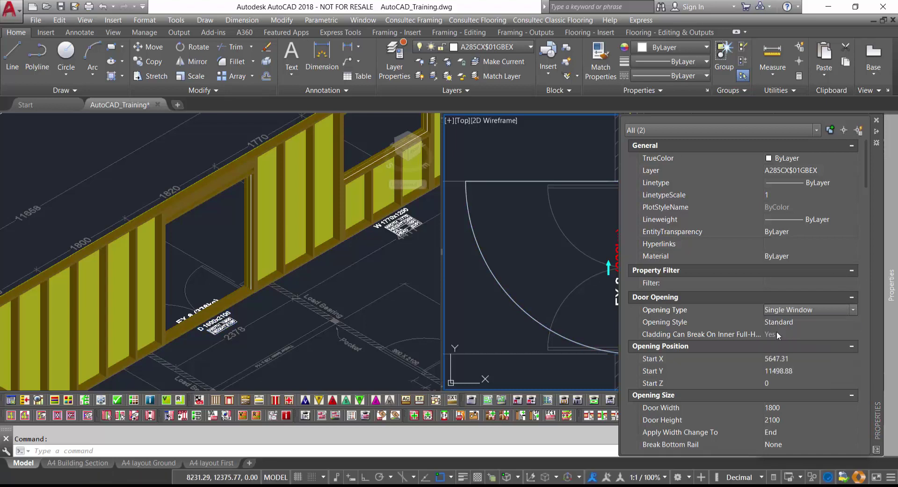
pyautogui.press('Escape')
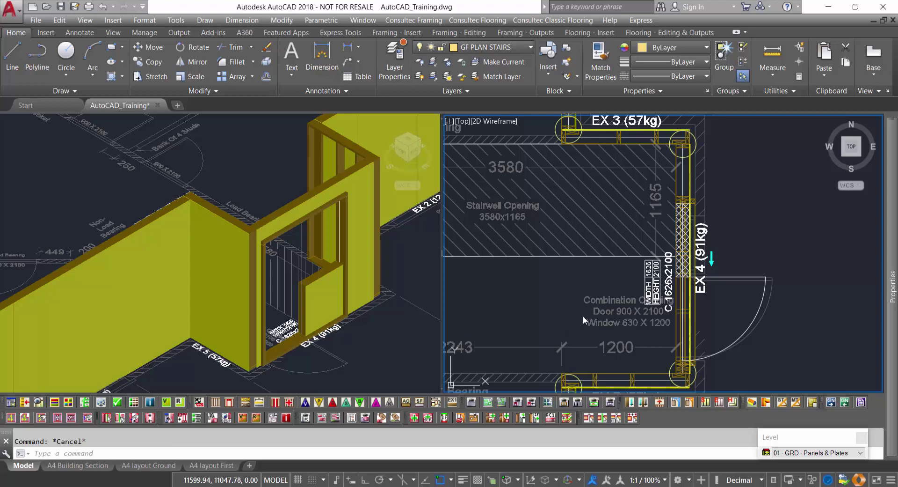
# - Set the opening type of the combination opening in wall EX 4 to Window / Door Combo
pyautogui.click(676, 276)
pyautogui.moveTo(889, 267)
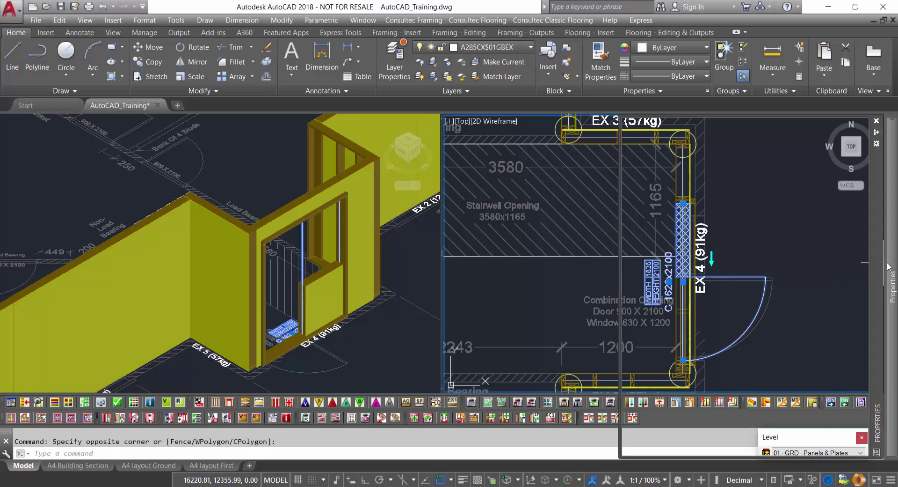
pyautogui.click(829, 311)
pyautogui.click(837, 310)
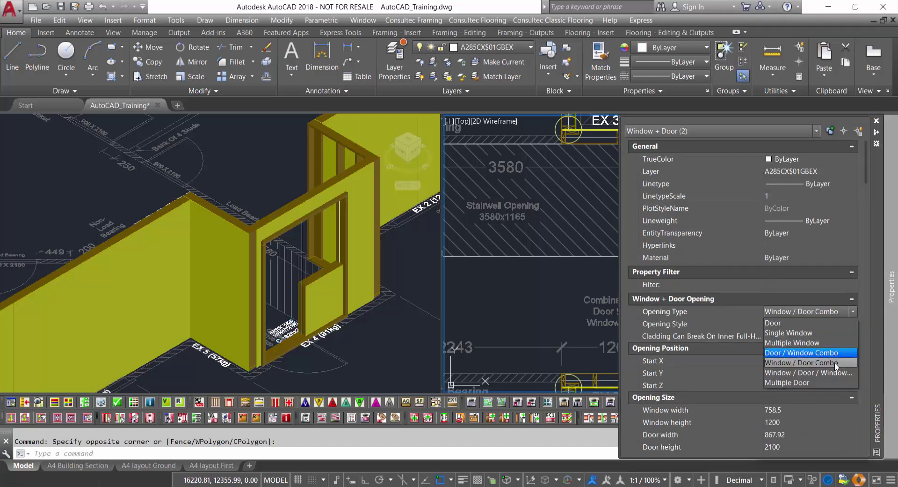
pyautogui.click(835, 362)
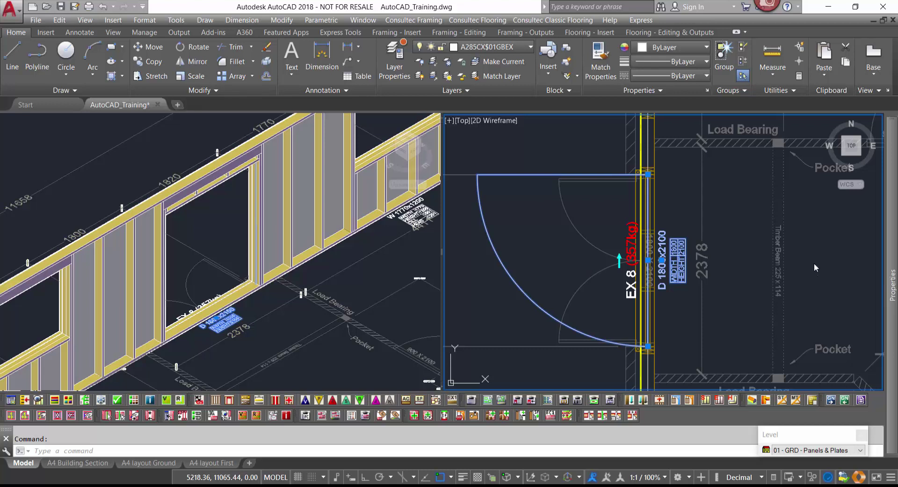
# - Set the EX 8 door opening's full height studs to 3 on both the left and right sides
pyautogui.moveTo(890, 269)
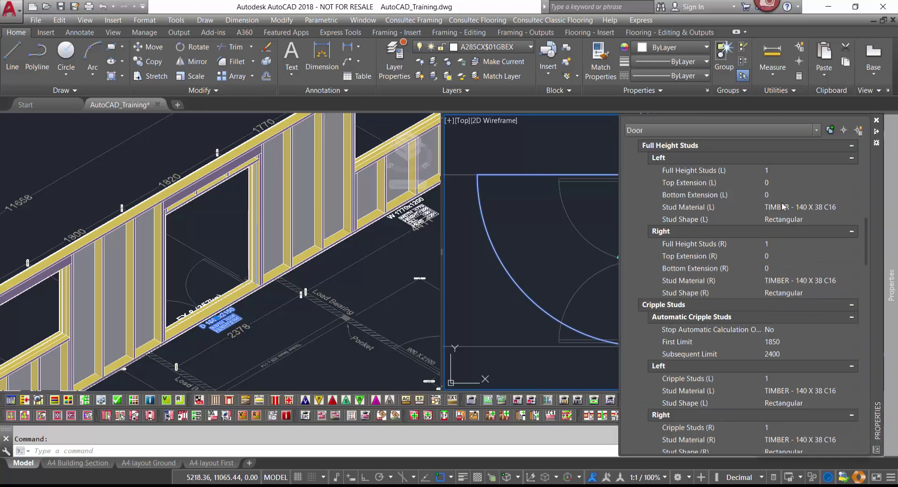
pyautogui.click(780, 170)
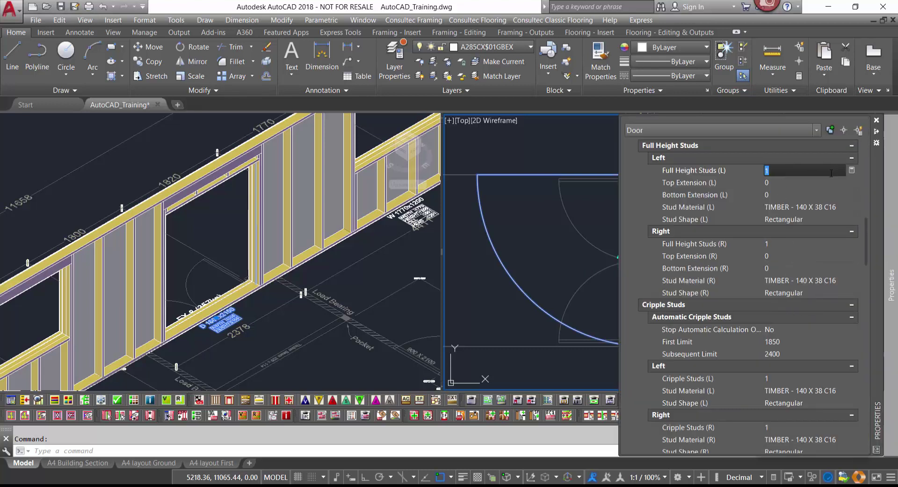
pyautogui.write('3')
pyautogui.press('Tab')
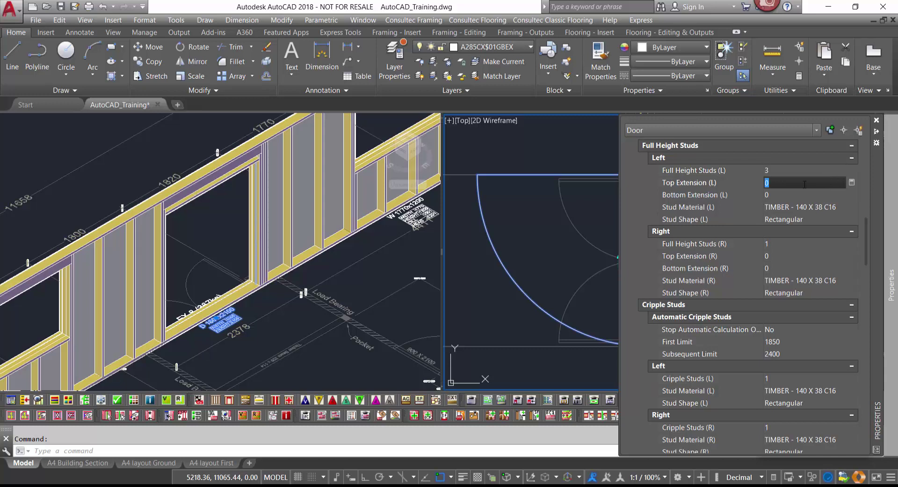
pyautogui.click(788, 244)
pyautogui.write('3')
pyautogui.press('Tab')
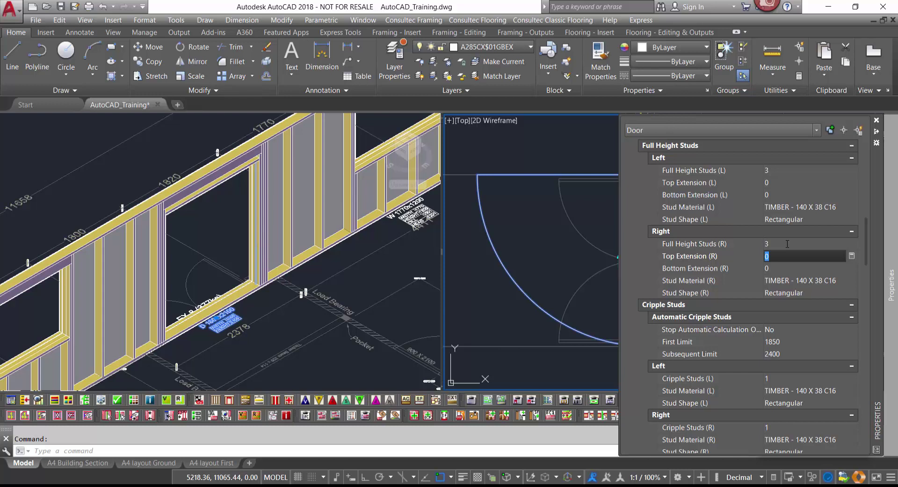
# - Set the EX 8 door opening's cripple studs to 3 on both the left and right sides
pyautogui.click(783, 379)
pyautogui.write('3')
pyautogui.press('Tab')
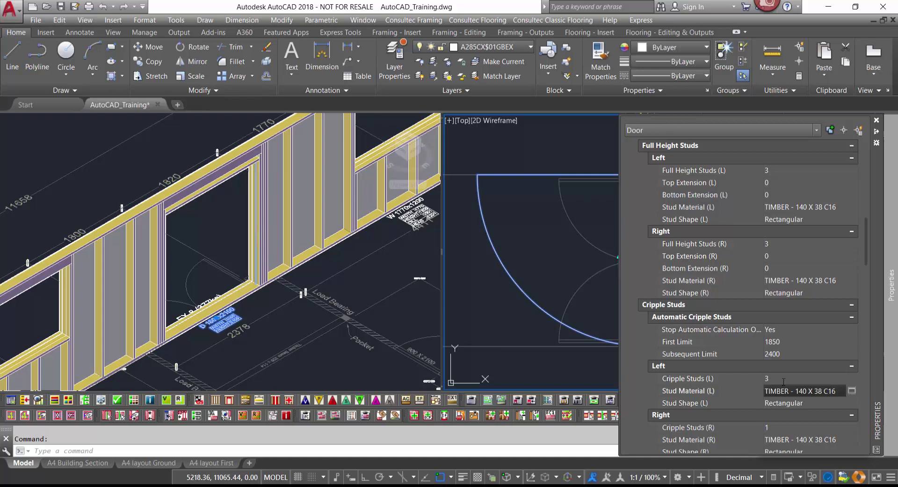
pyautogui.click(781, 427)
pyautogui.write('3')
pyautogui.press('Tab')
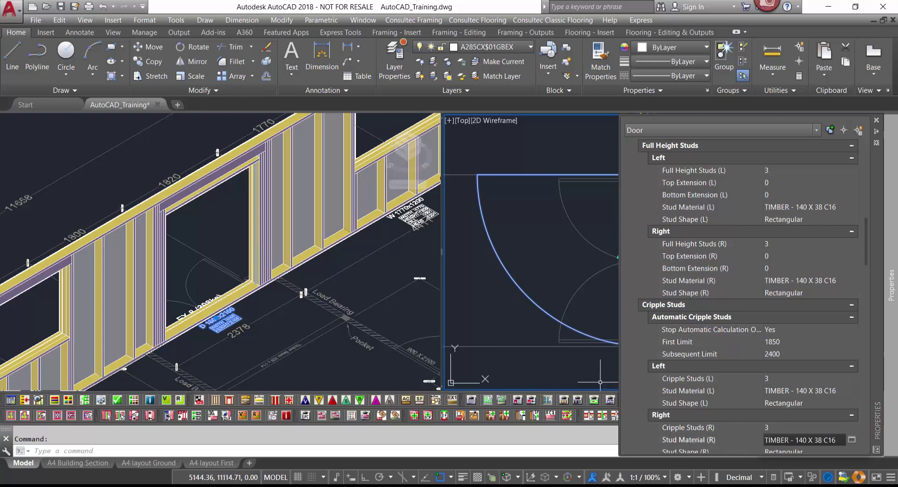
pyautogui.press('Escape')
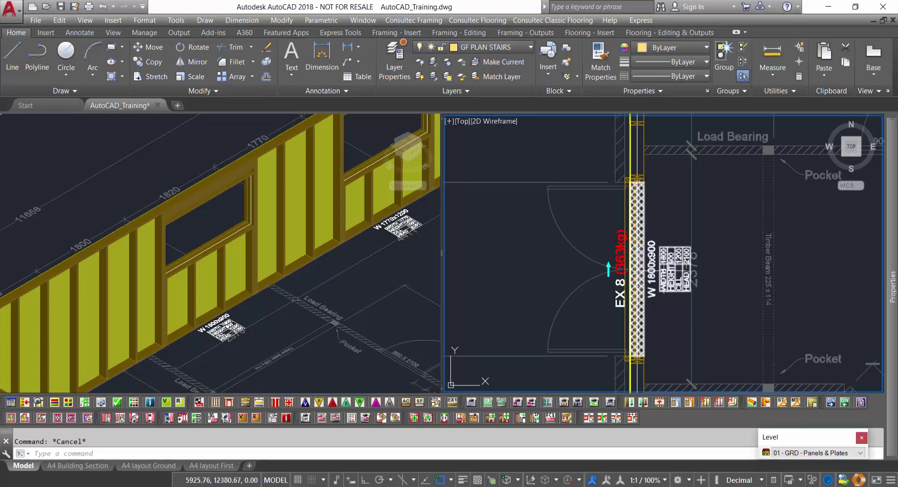
# - Set the window height of the 1800 wide window opening in wall EX 8 to 1200
pyautogui.click(661, 272)
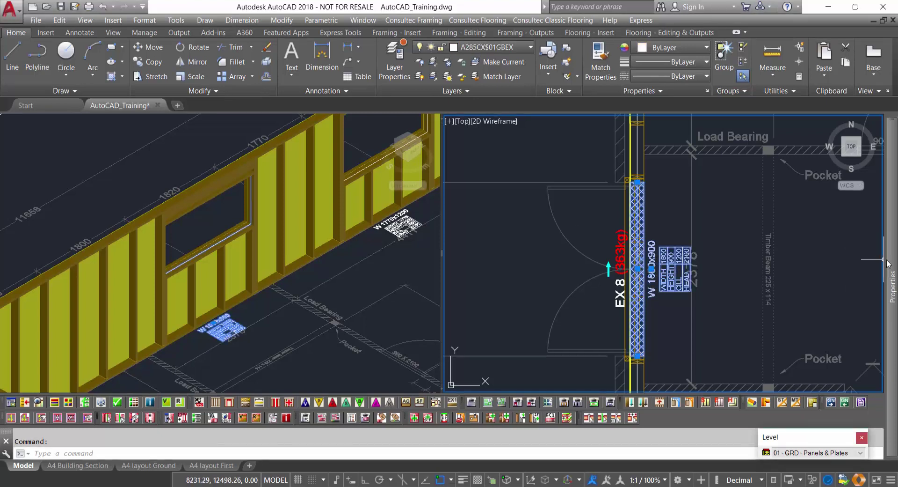
pyautogui.moveTo(892, 281)
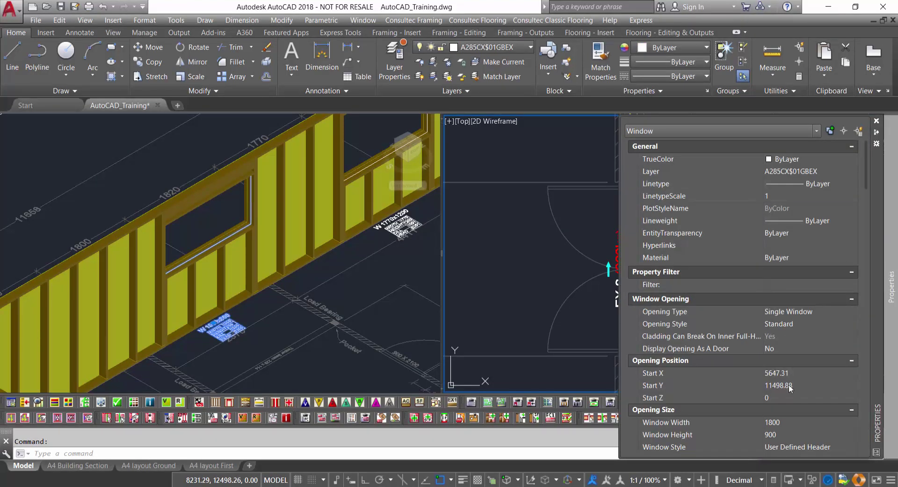
pyautogui.click(776, 434)
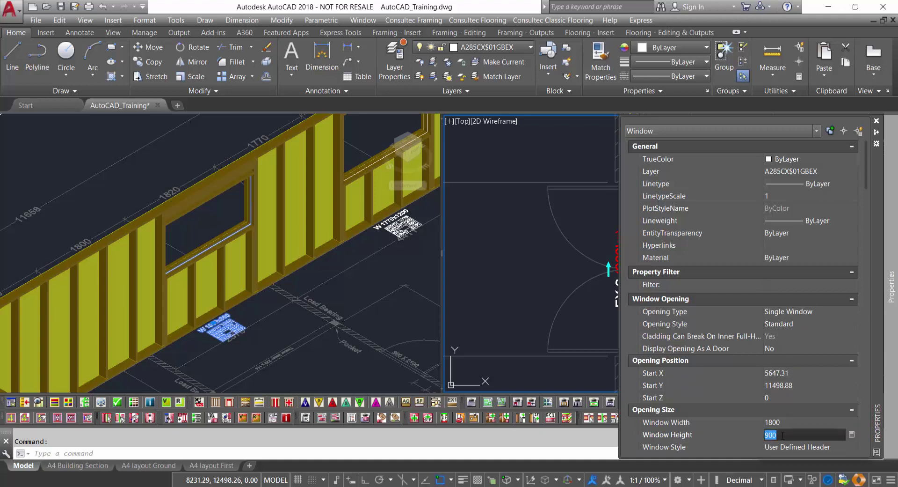
pyautogui.write('1200')
pyautogui.press('Return')
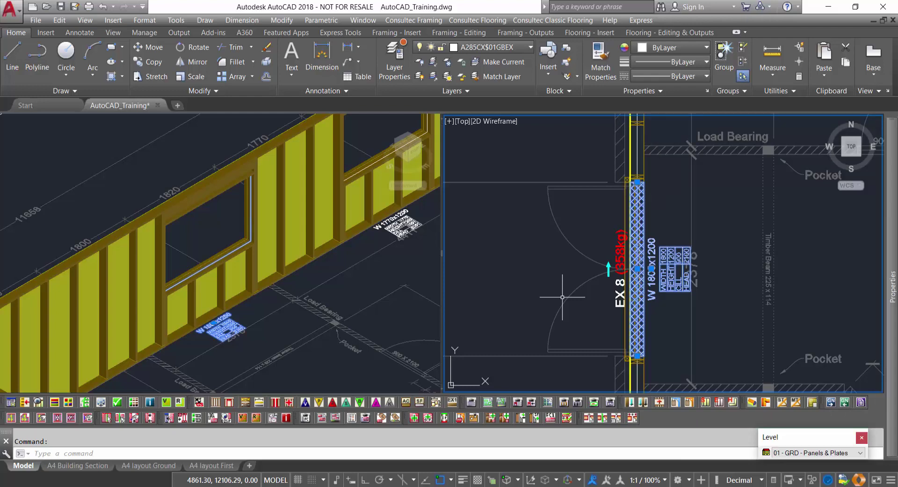
# - View wall frame EX 8 in elevation in the plan viewport
pyautogui.rightClick(562, 296)
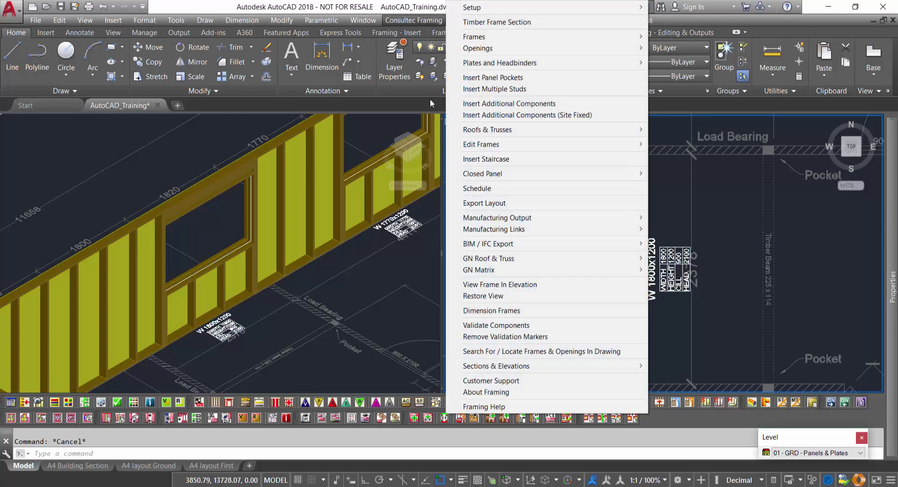
pyautogui.click(483, 284)
pyautogui.click(621, 263)
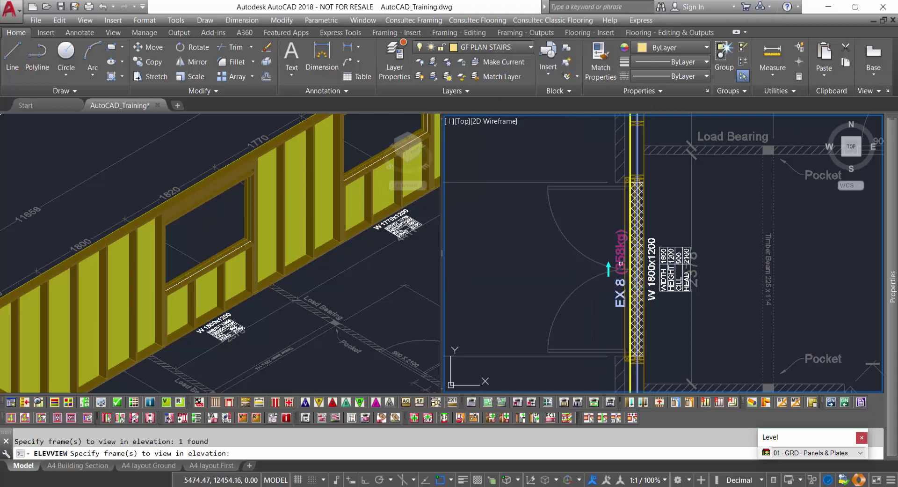
pyautogui.press('Return')
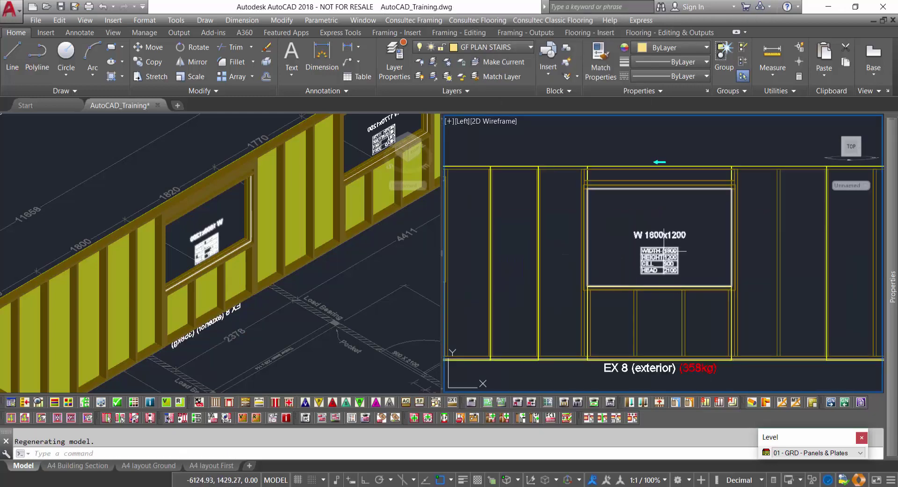
# - Stretch the EX 8 window opening downward and sideways in the elevation to about 2970 wide by 1566 high
pyautogui.click(659, 250)
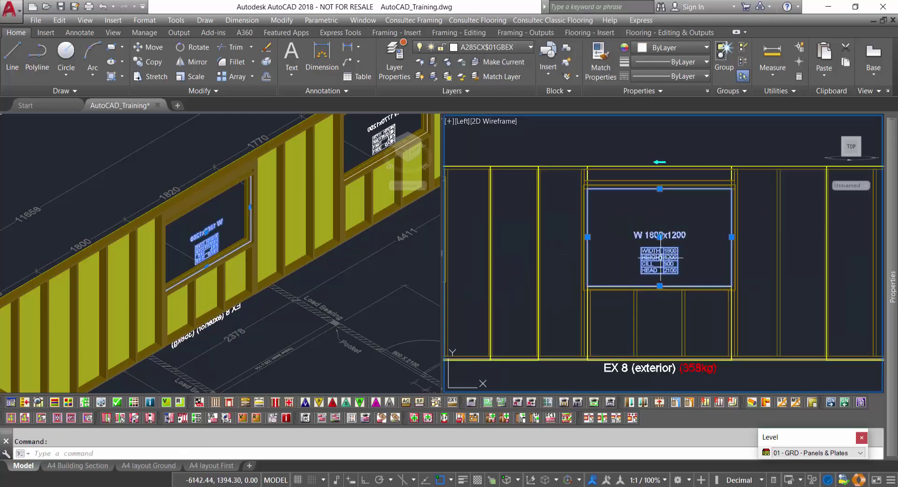
pyautogui.click(660, 285)
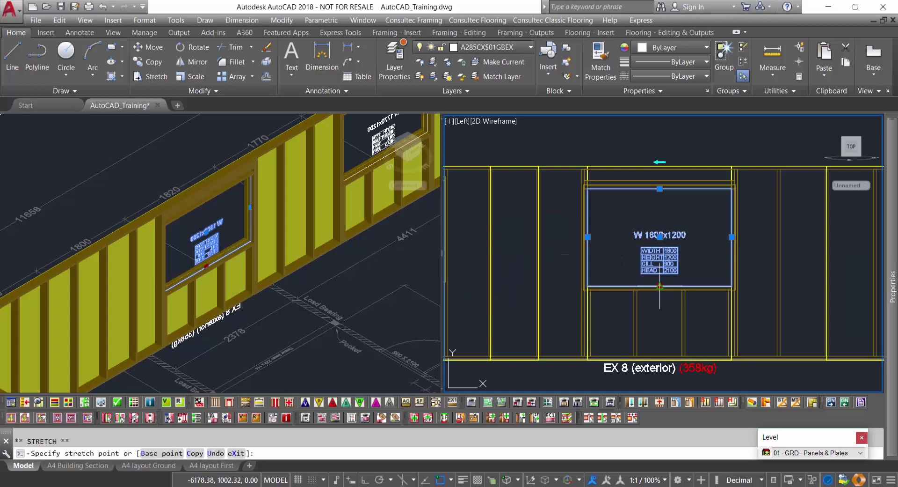
pyautogui.click(660, 315)
pyautogui.click(733, 252)
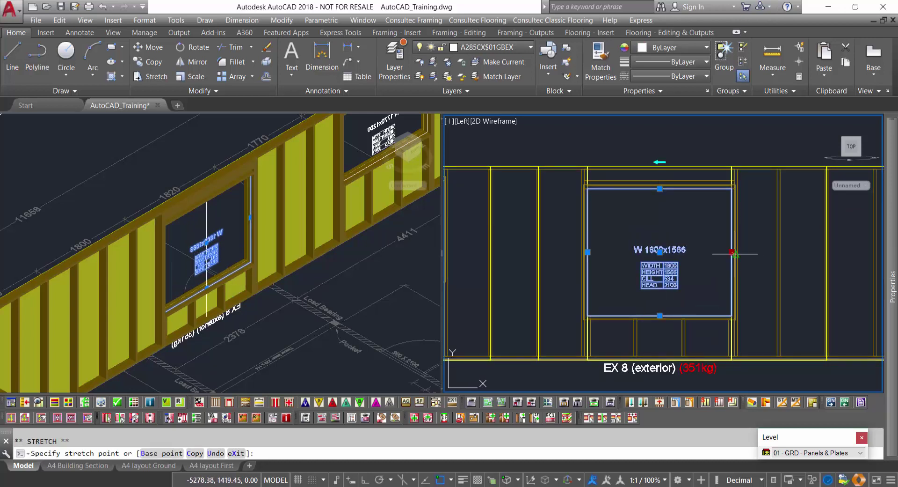
pyautogui.click(826, 251)
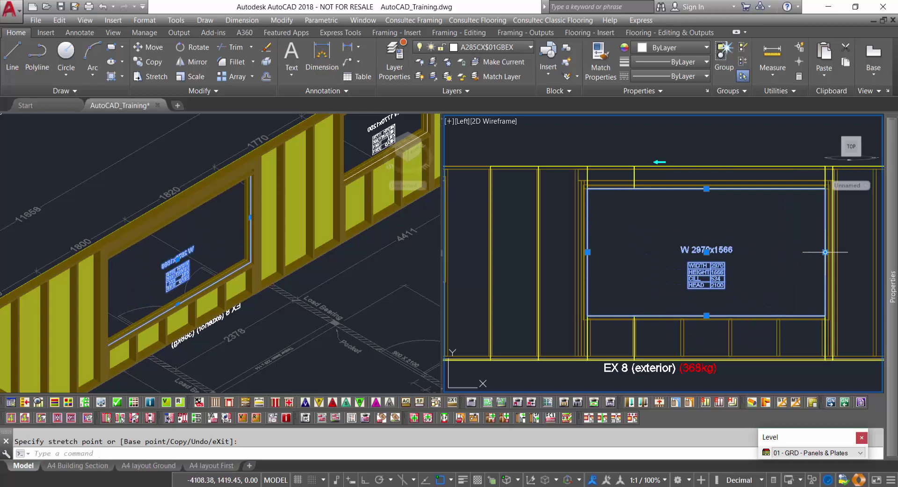
pyautogui.moveTo(763, 257); pyautogui.dragTo(726, 256, button='middle')
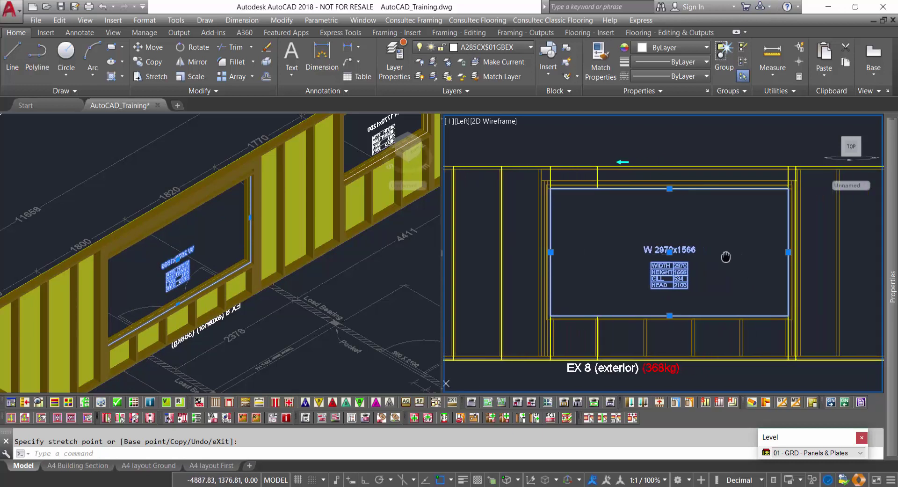
pyautogui.press('Escape')
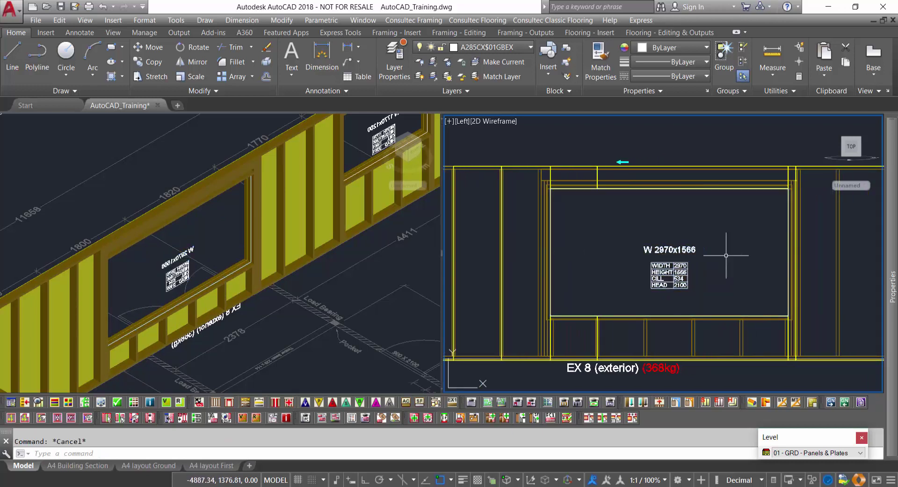
# - Move the enlarged window opening sideways along wall EX 8 by its centre grip, toward the direction arrow
pyautogui.click(685, 251)
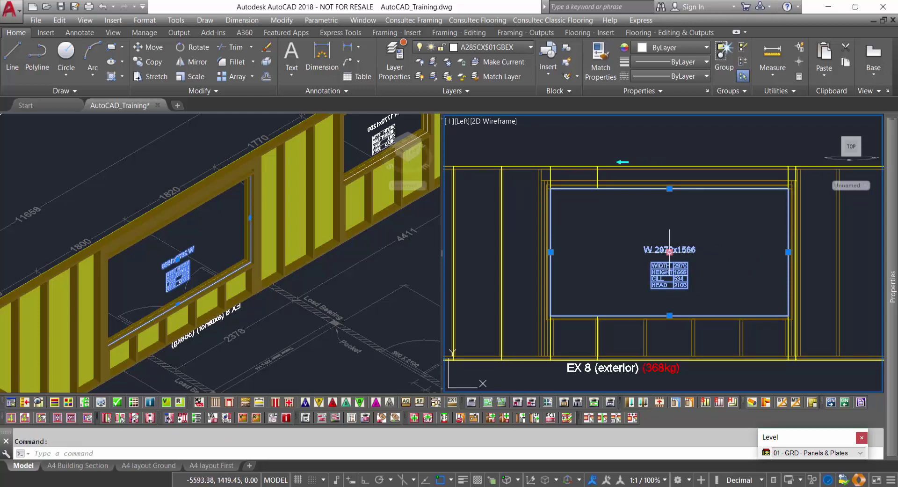
pyautogui.click(669, 252)
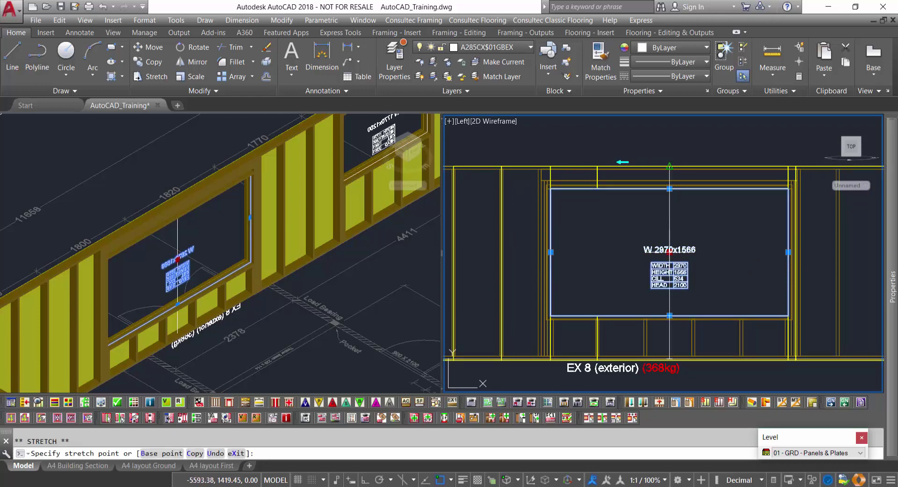
pyautogui.click(621, 253)
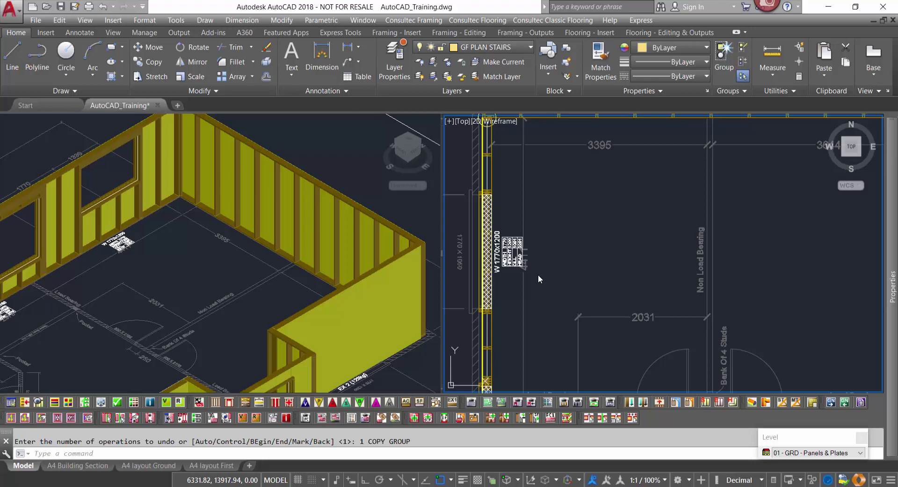
# - Copy the 1770x1200 window opening from wall EX 8 straight across the plan onto the opposite external wall EX 2
pyautogui.click(154, 62)
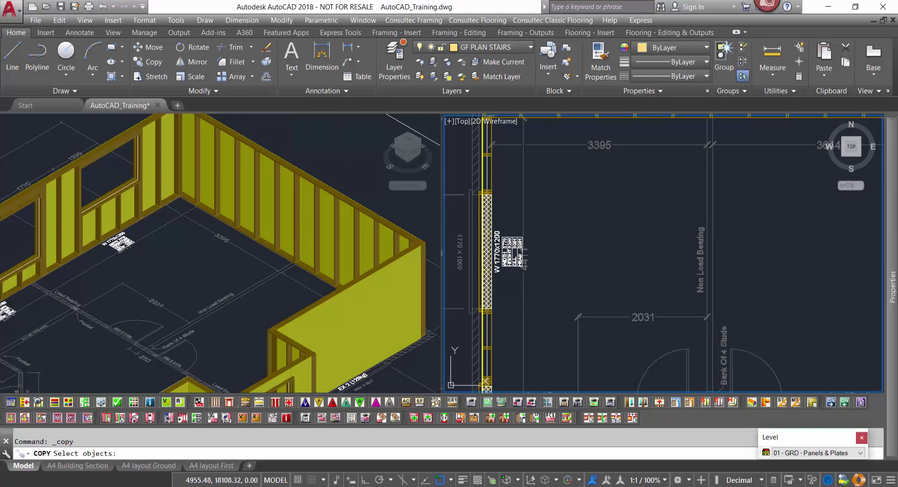
pyautogui.click(511, 256)
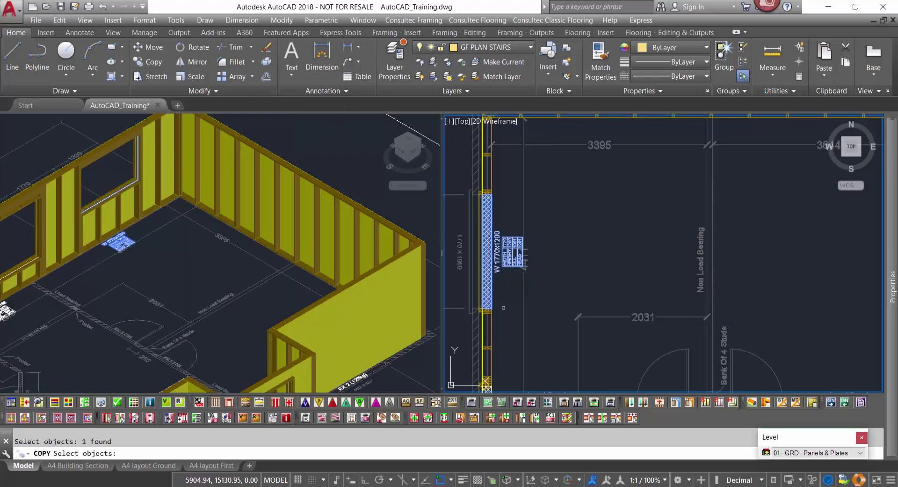
pyautogui.press('Return')
pyautogui.click(488, 309)
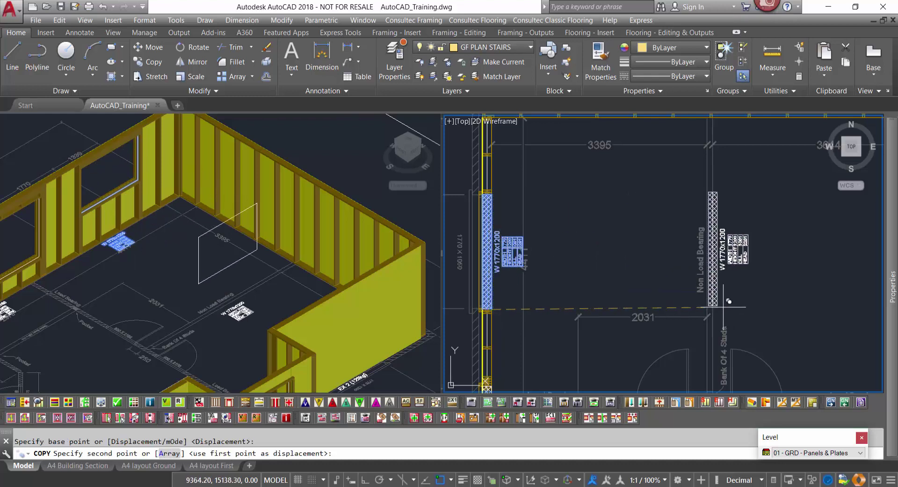
pyautogui.moveTo(817, 307); pyautogui.dragTo(602, 307, button='middle')
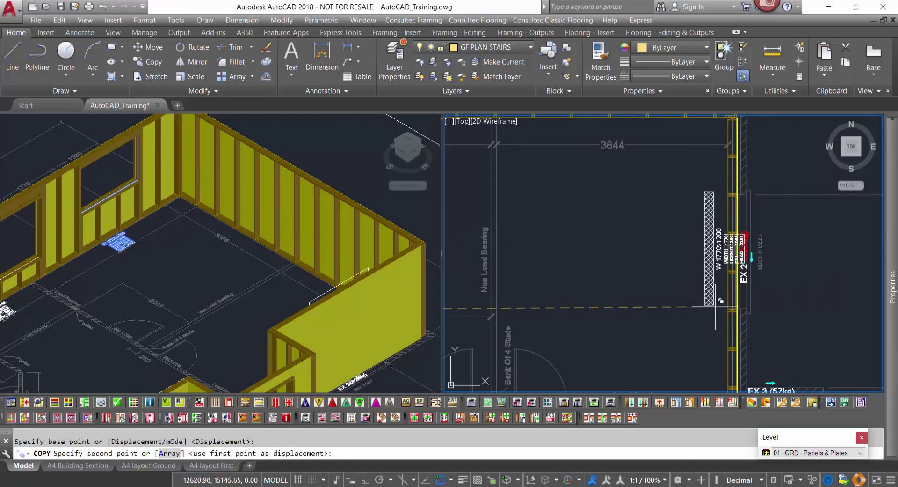
pyautogui.click(735, 307)
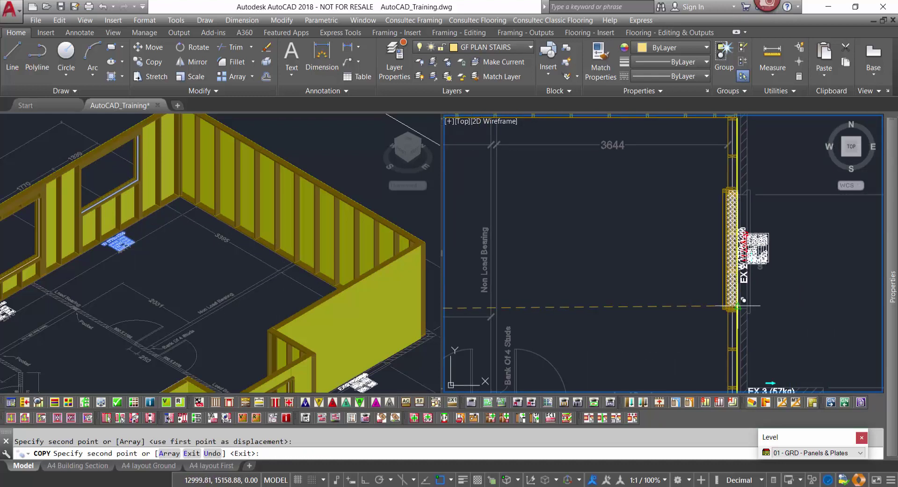
pyautogui.press('Escape')
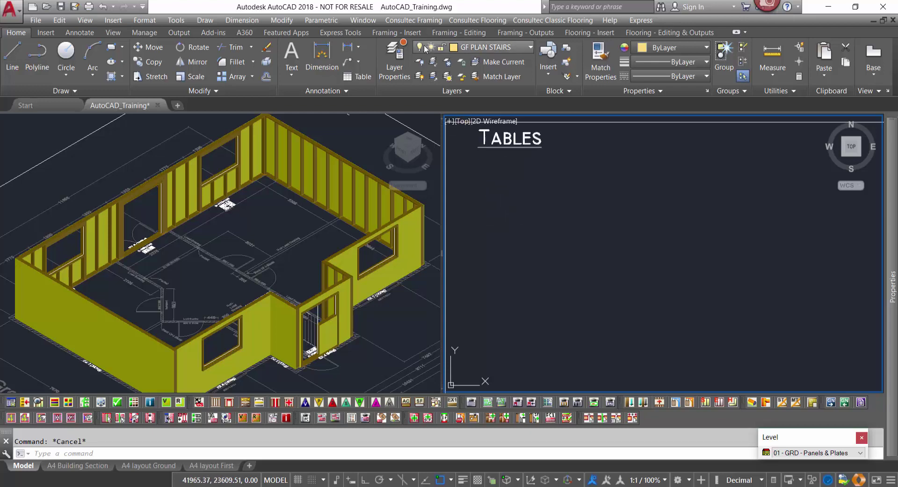
# - Generate an opening schedule for all levels, grouped by opening reference, and place its table just below the Tables heading
pyautogui.click(428, 20)
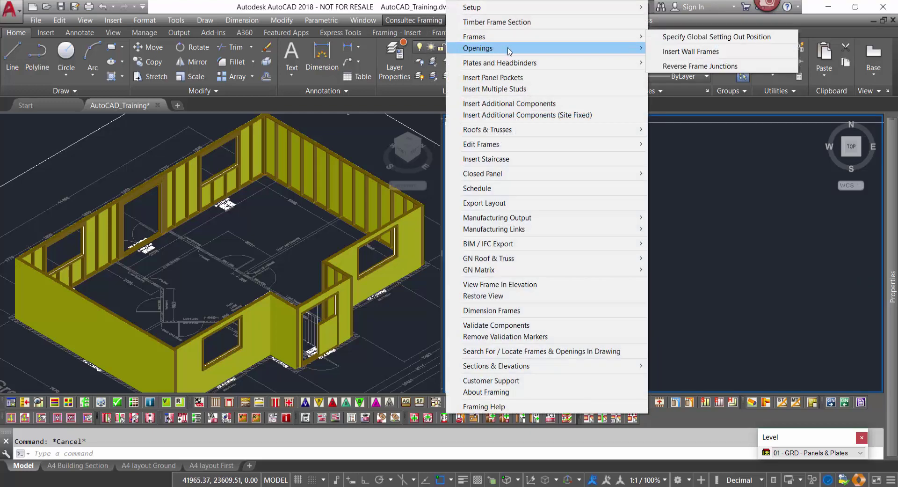
pyautogui.moveTo(537, 51)
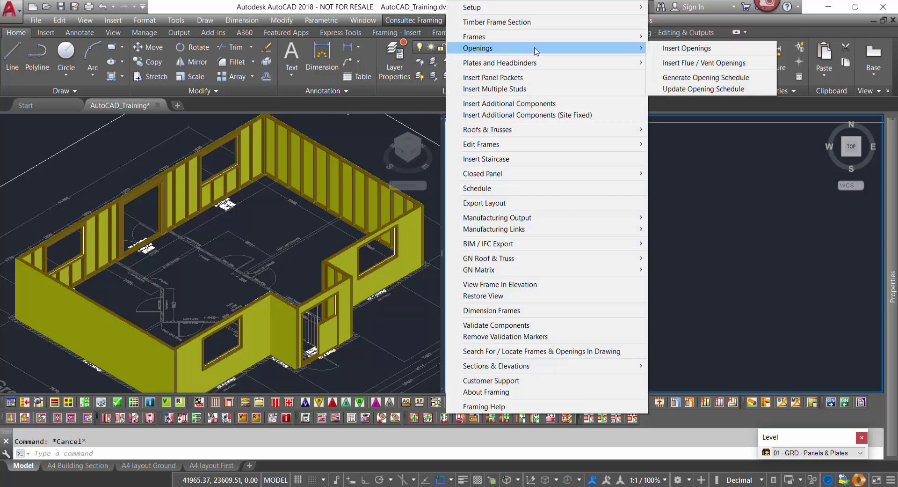
pyautogui.click(747, 80)
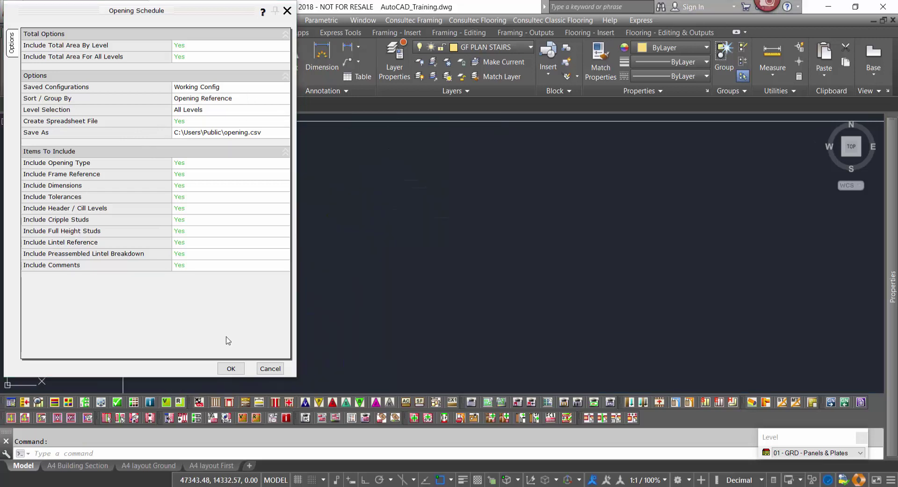
pyautogui.click(231, 369)
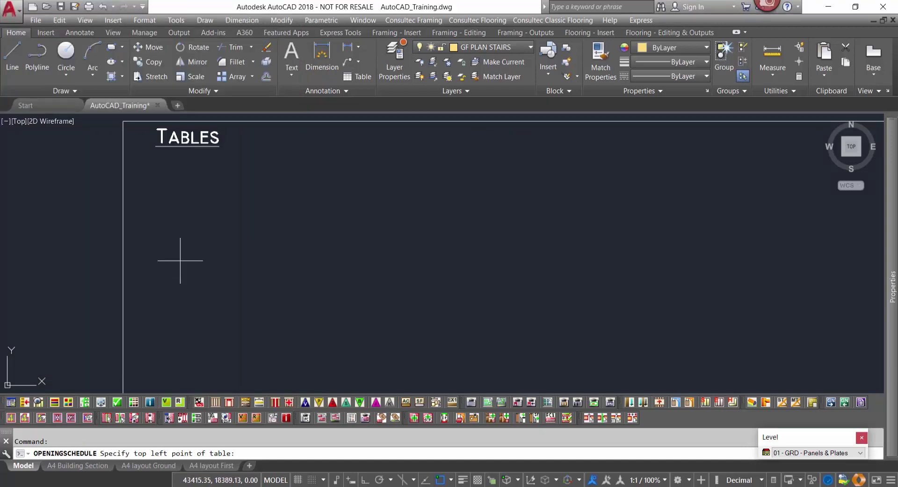
pyautogui.click(156, 179)
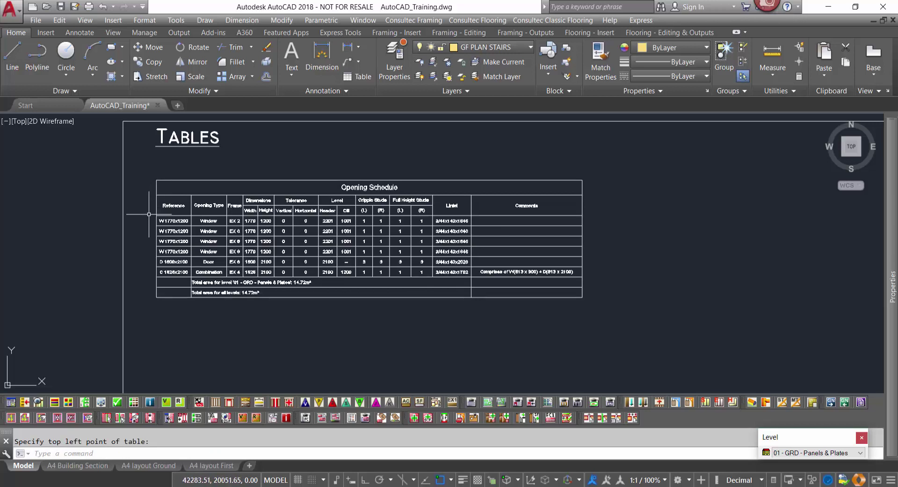
# - Examine the opening schedule's references, types, dimensions, levels, cripple and full height studs, lintels, comments and total areas
pyautogui.scroll(3, 148, 214)
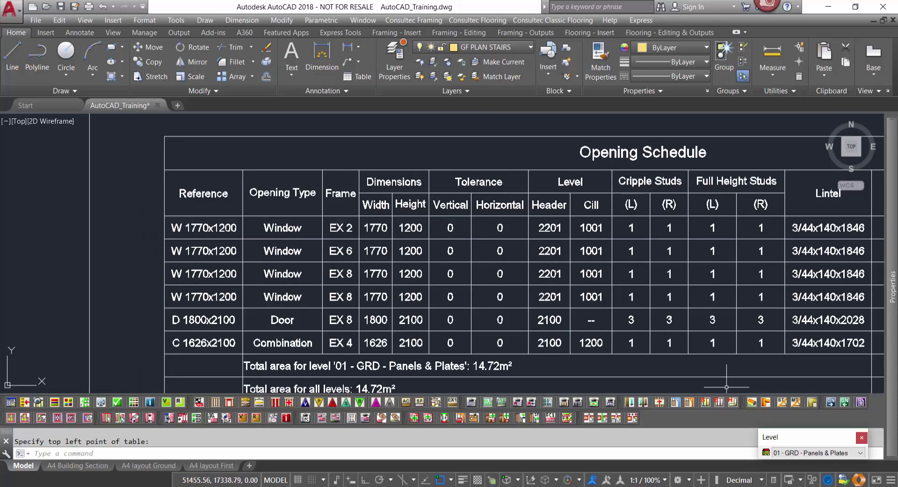
pyautogui.scroll(2, 727, 386)
pyautogui.scroll(-2, 707, 387)
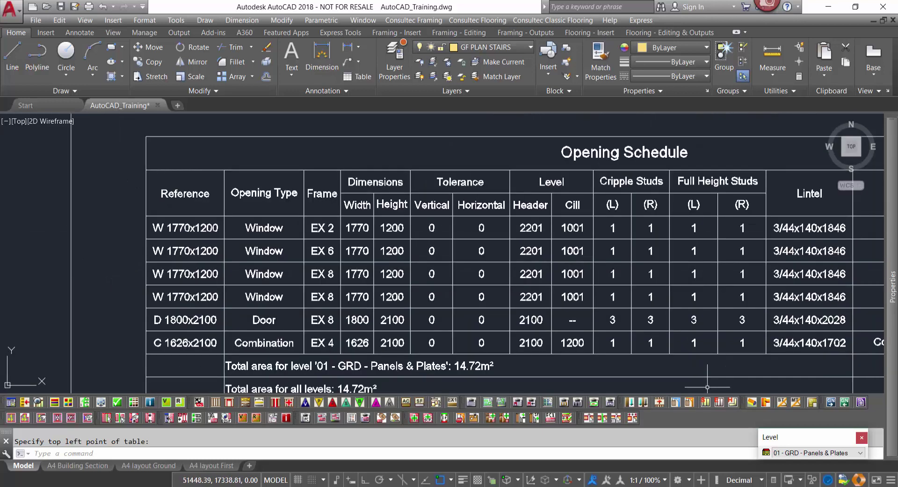
pyautogui.moveTo(707, 387); pyautogui.dragTo(575, 386, button='middle')
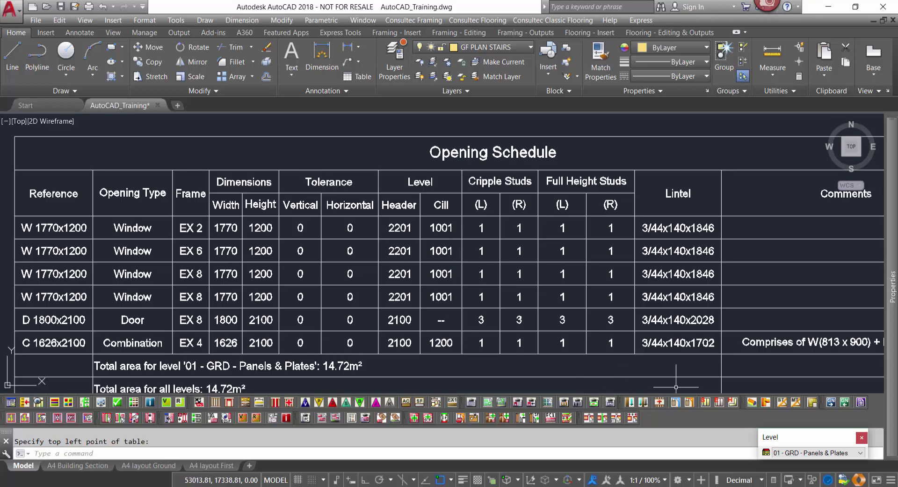
pyautogui.moveTo(685, 387); pyautogui.dragTo(529, 386, button='middle')
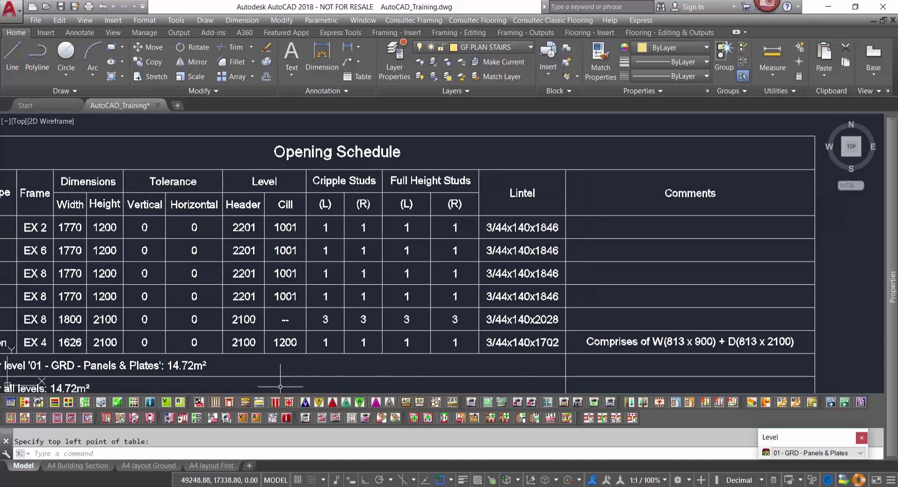
pyautogui.moveTo(268, 386)
pyautogui.mouseDown(button='middle')
pyautogui.moveTo(297, 360)
pyautogui.moveTo(381, 373)
pyautogui.moveTo(411, 367)
pyautogui.moveTo(452, 310)
pyautogui.moveTo(414, 359)
pyautogui.mouseUp(button='middle')
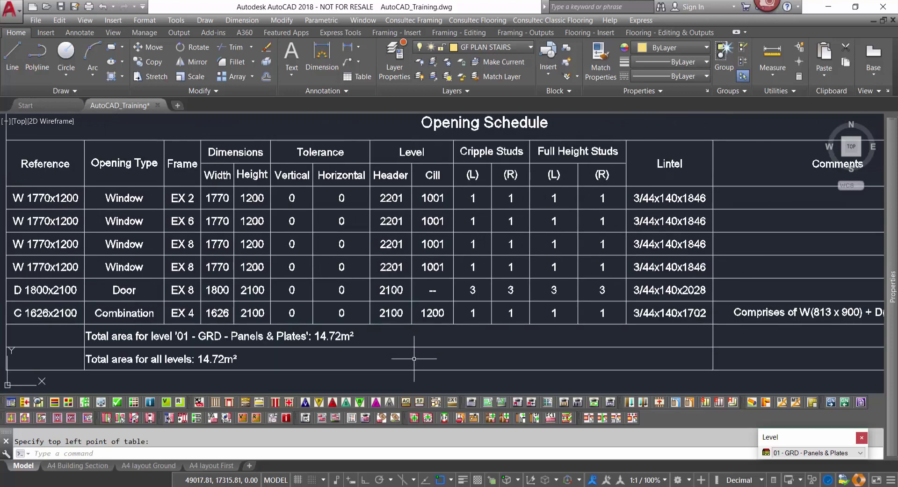